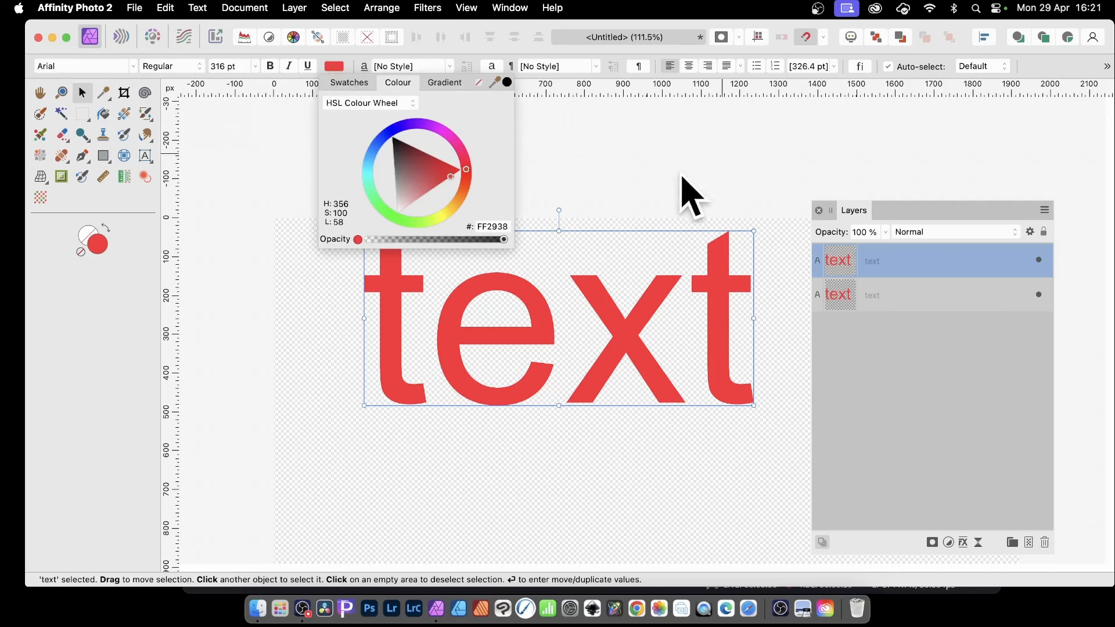
Recolour the upper text layer bright green (#62FF29) and create a pixel selection from that layer.
click(402, 221)
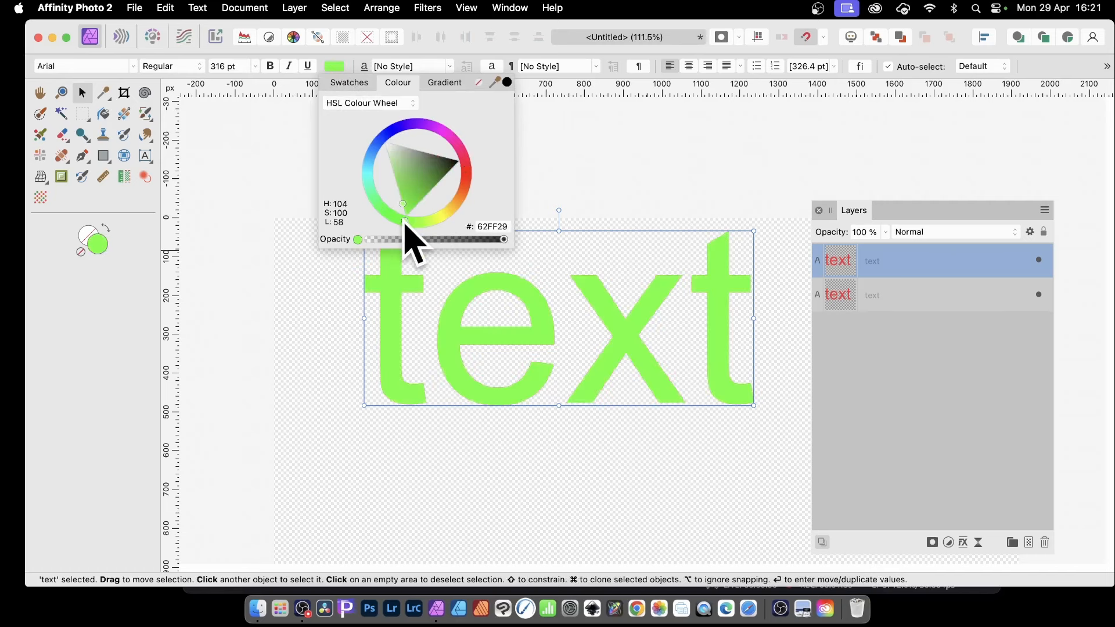
click(962, 394)
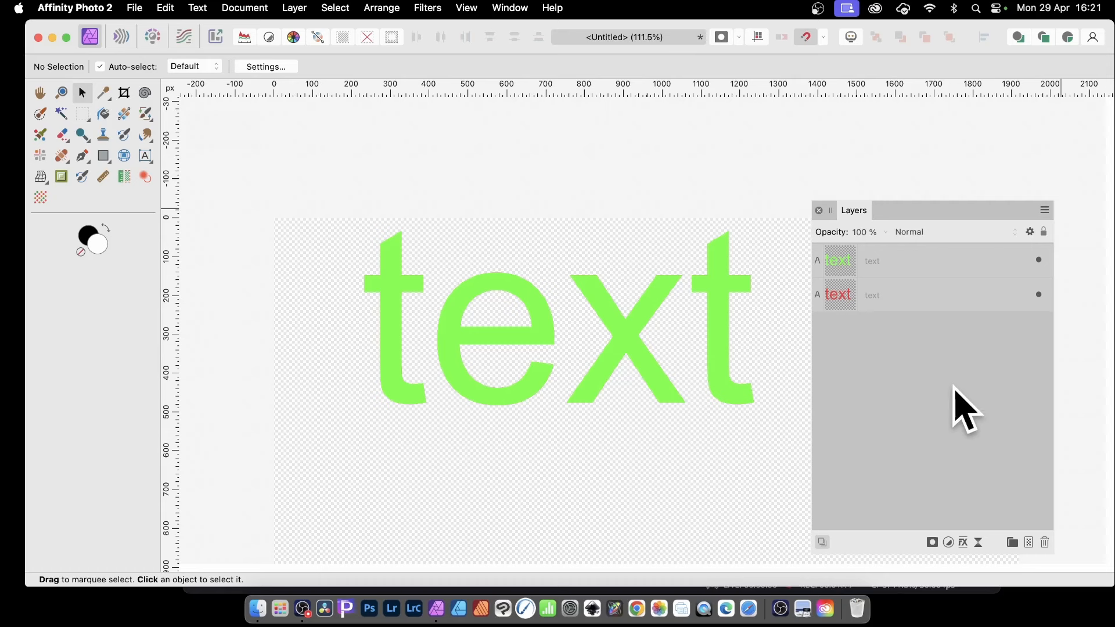
click(849, 262)
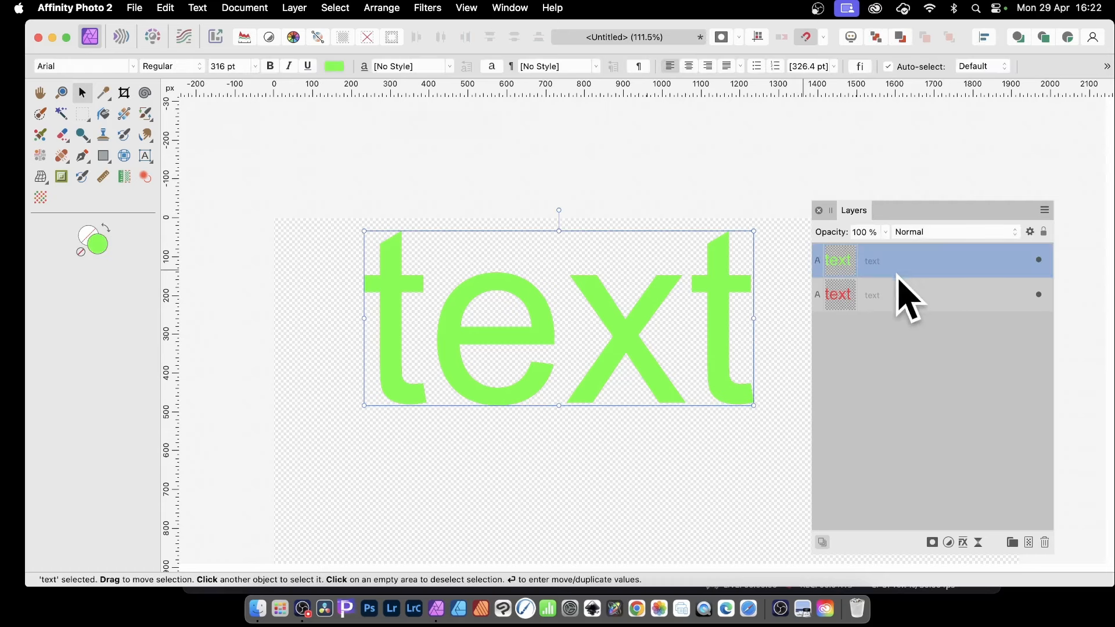
click(335, 7)
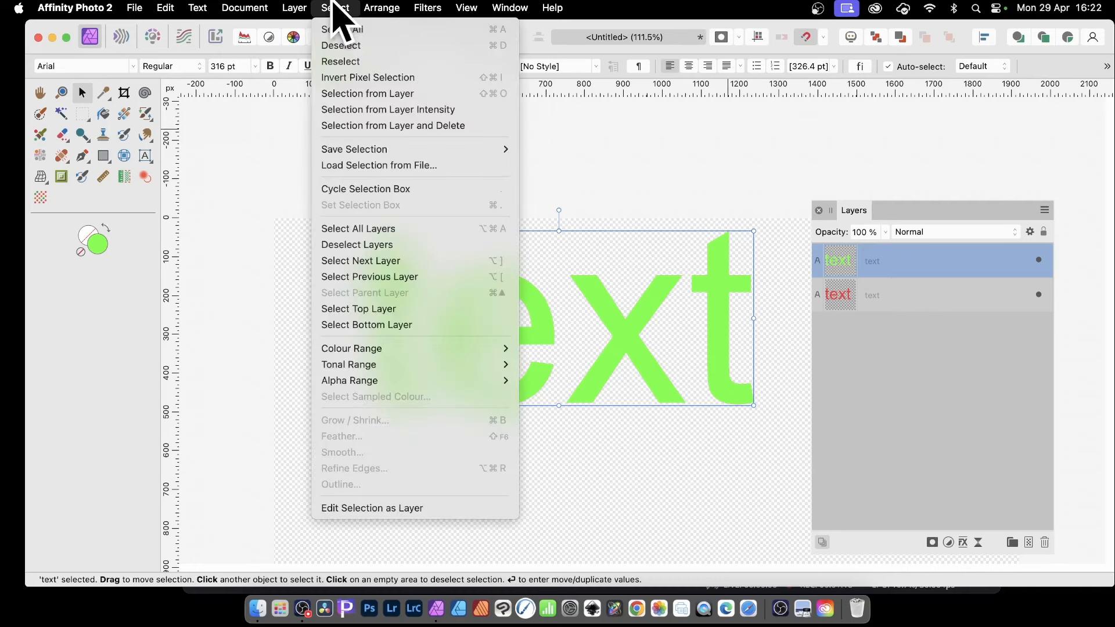
click(360, 94)
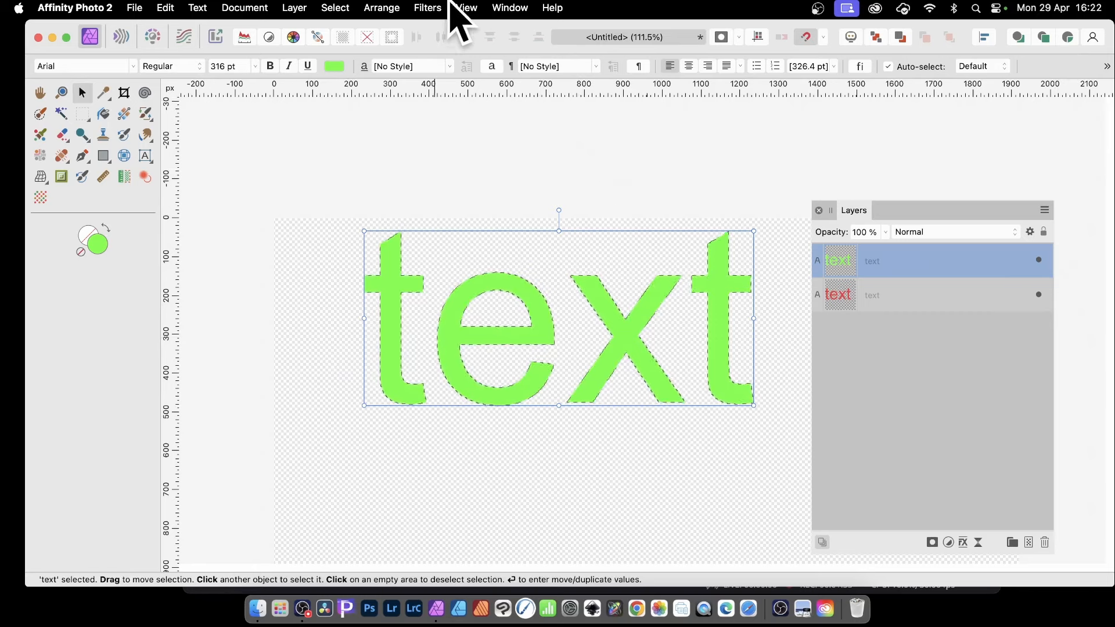
Start the Procedural Texture filter on the green text layer and load the Smoothed bars preset.
click(423, 8)
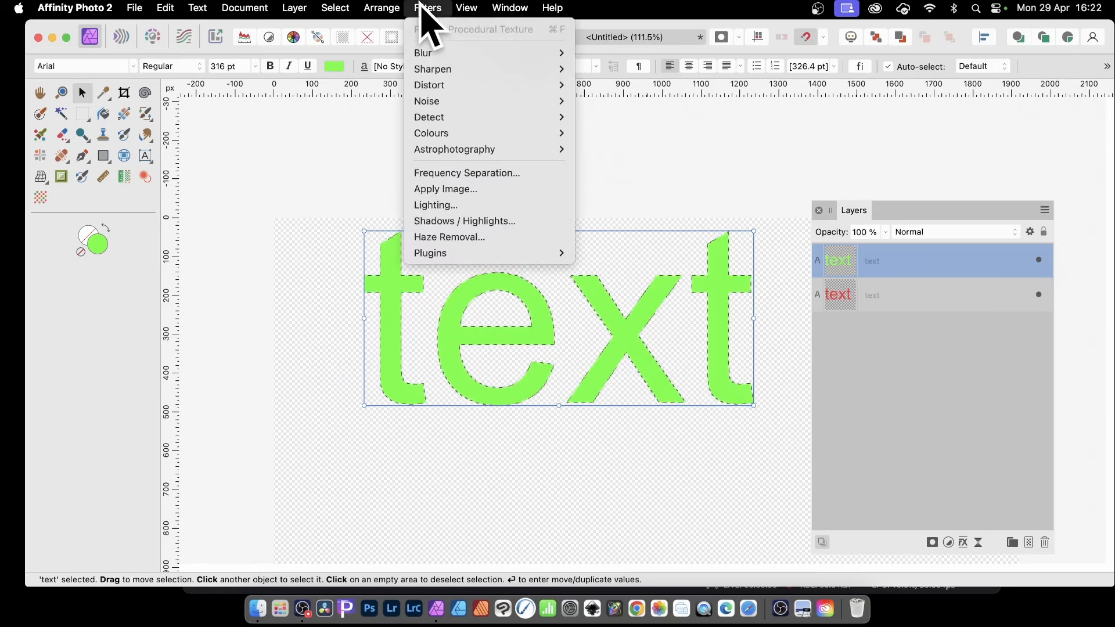
mouse_move(458, 137)
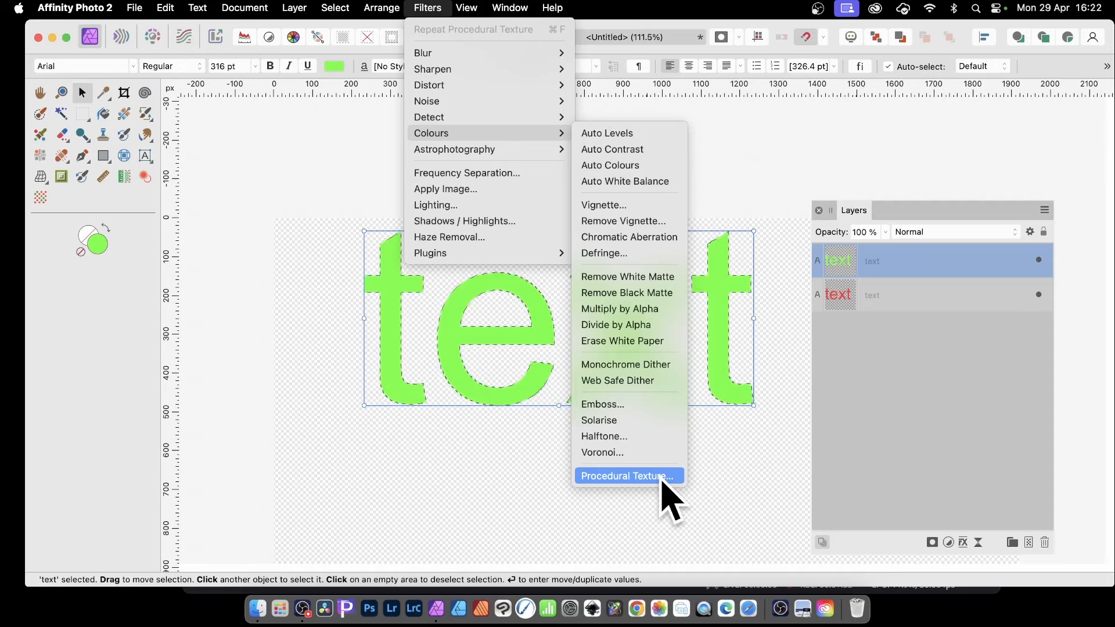
click(657, 476)
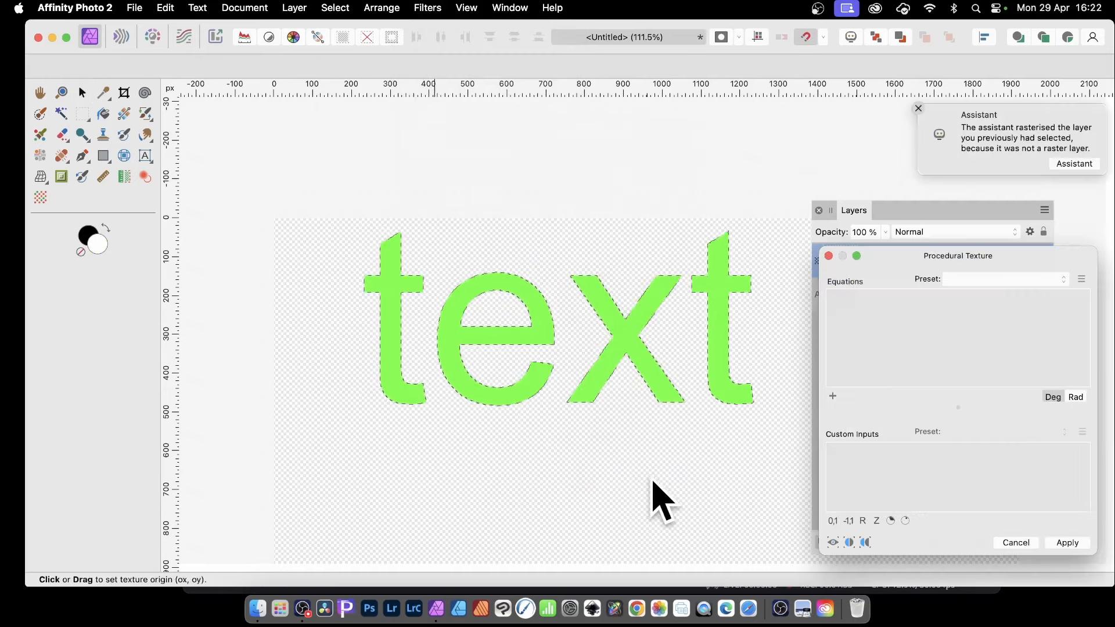
drag(946, 256, 807, 239)
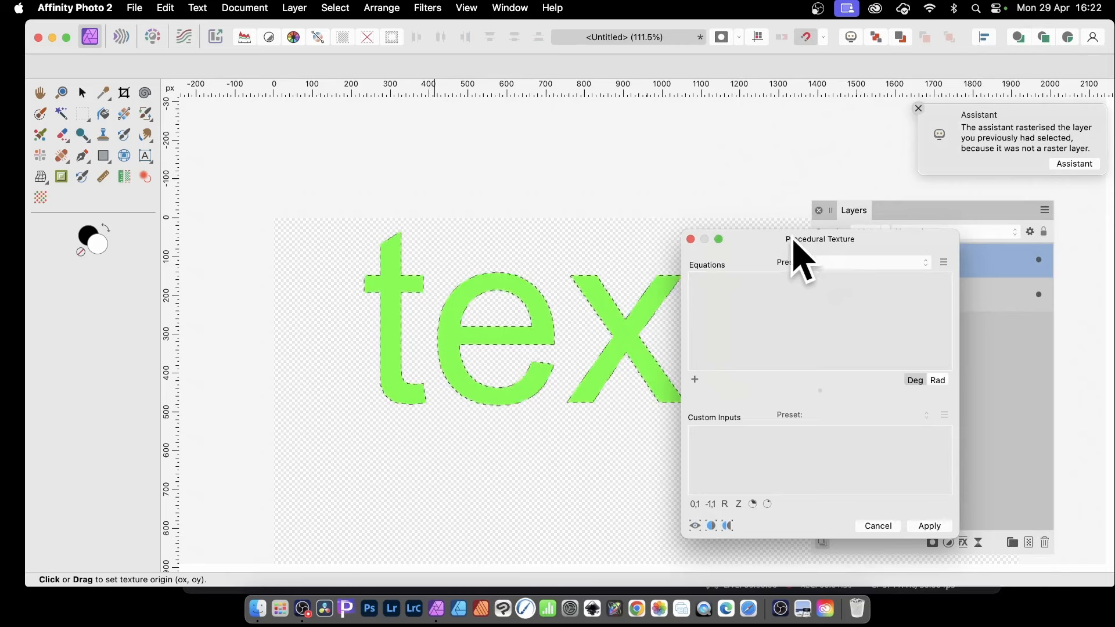
drag(794, 240, 624, 150)
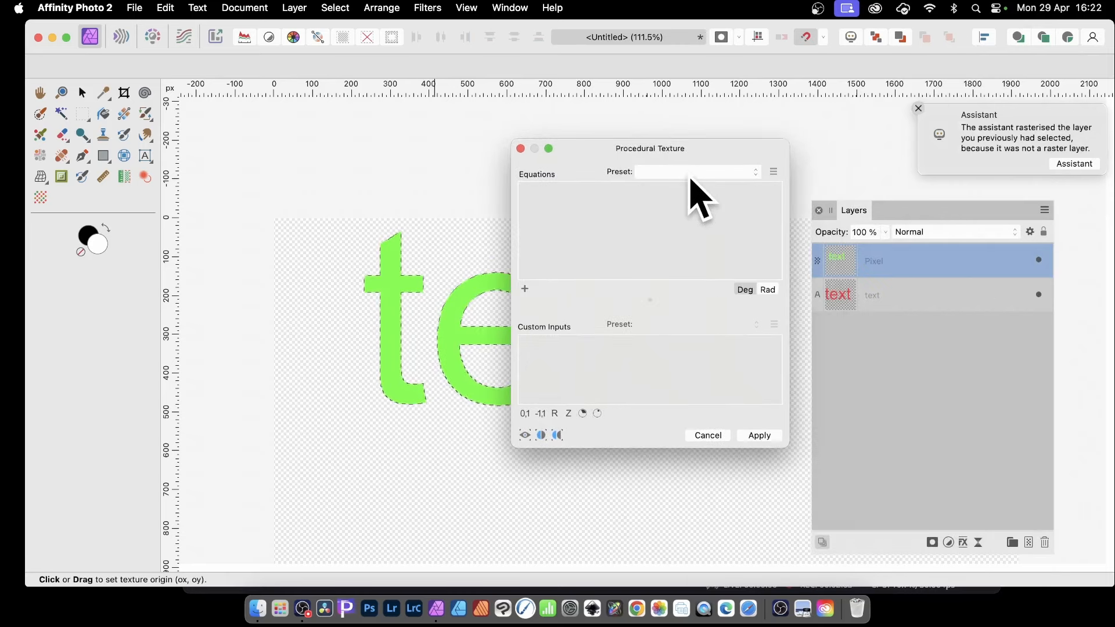
click(691, 173)
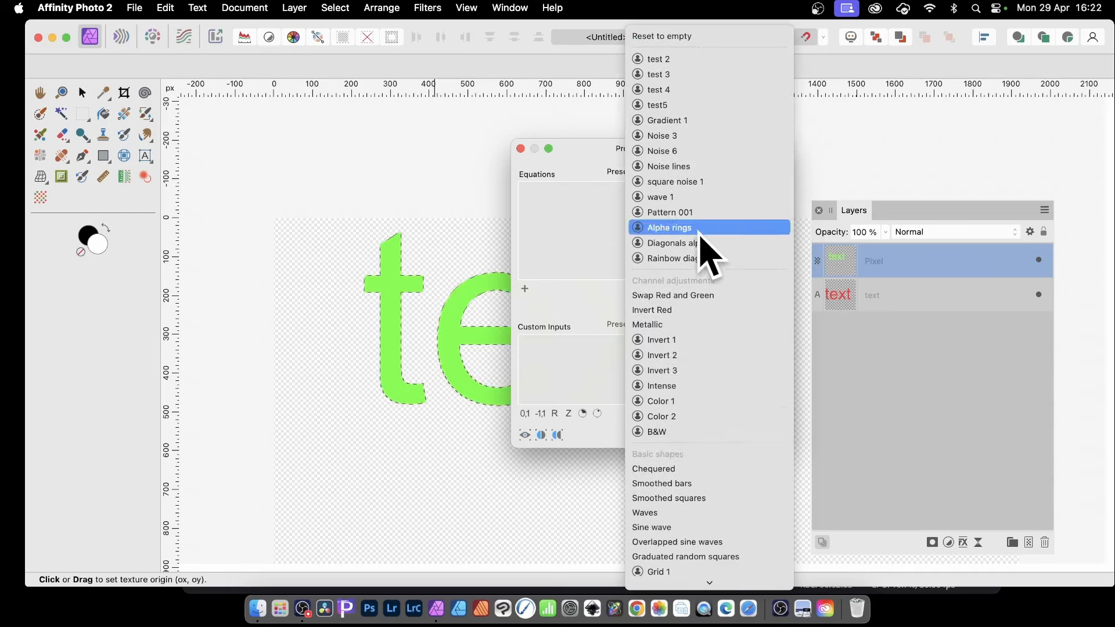
click(692, 485)
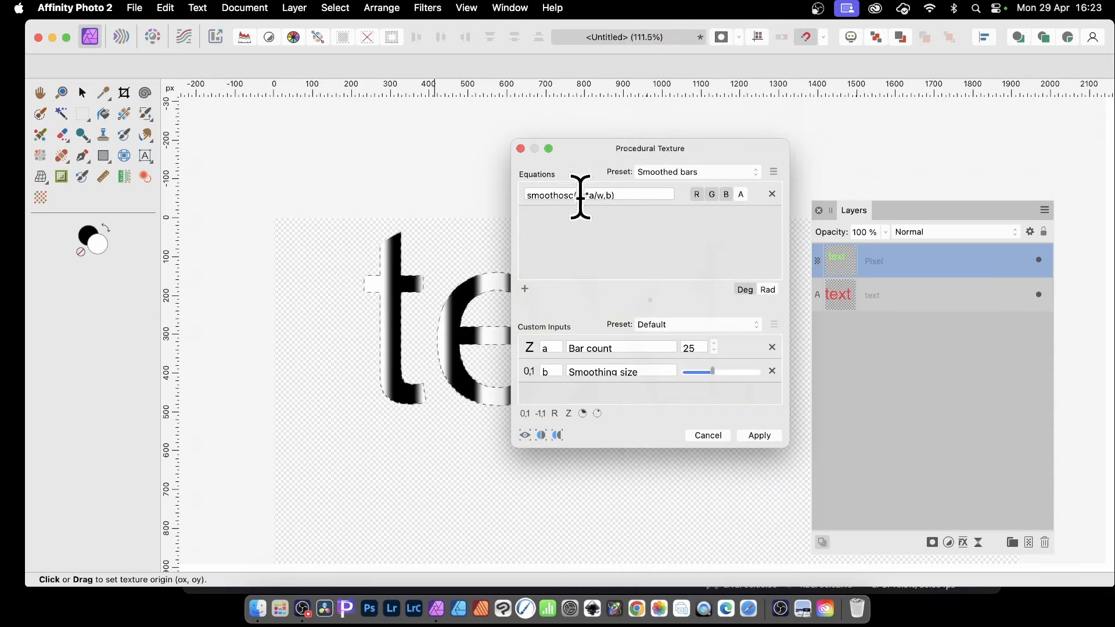
Shift the bar texture's origin horizontally across the letters and set the Bar count to 100.
mouse_move(453, 322)
mouse_down()
mouse_move(607, 331)
mouse_move(463, 316)
mouse_move(540, 325)
mouse_up()
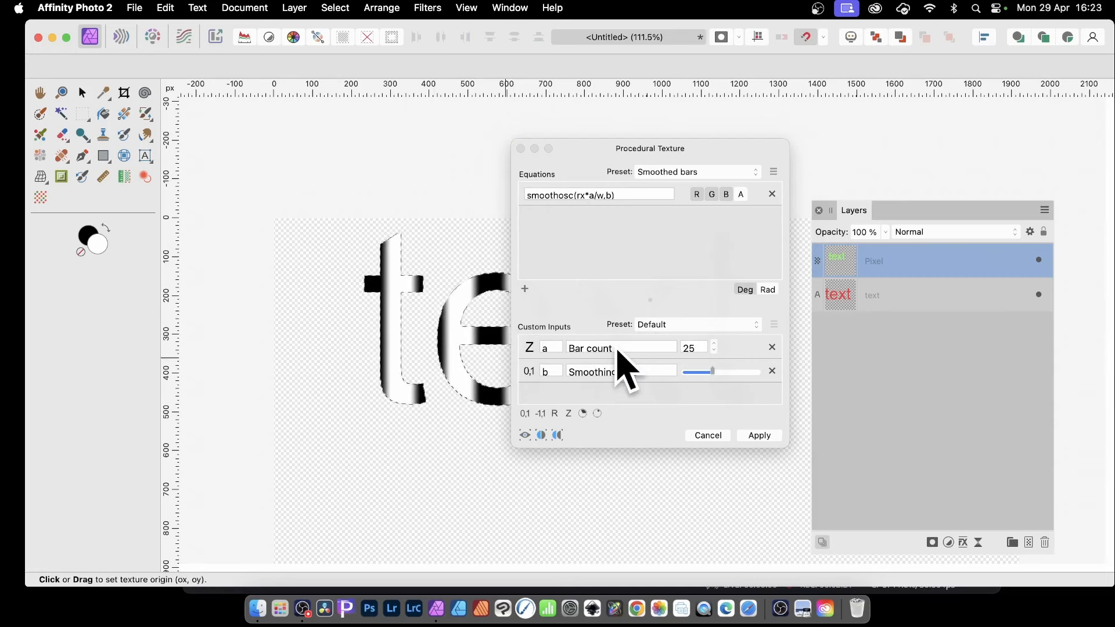
click(692, 347)
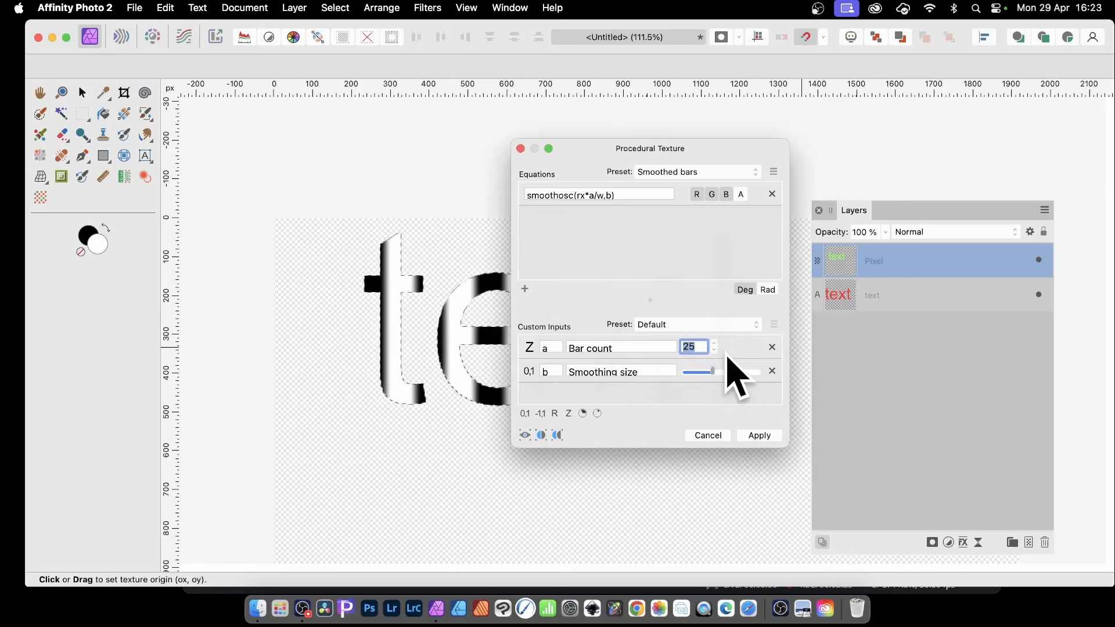
text(100)
key(Return)
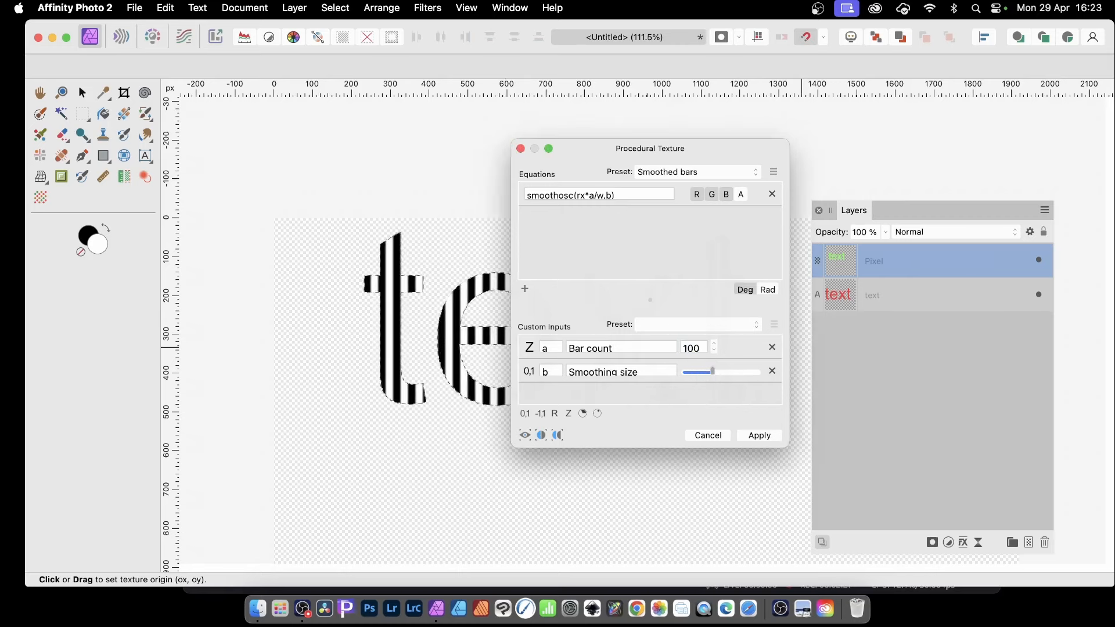
Set the Bar count to 200 and reduce the Smoothing size to its minimum for hard-edged bars.
drag(582, 153, 613, 170)
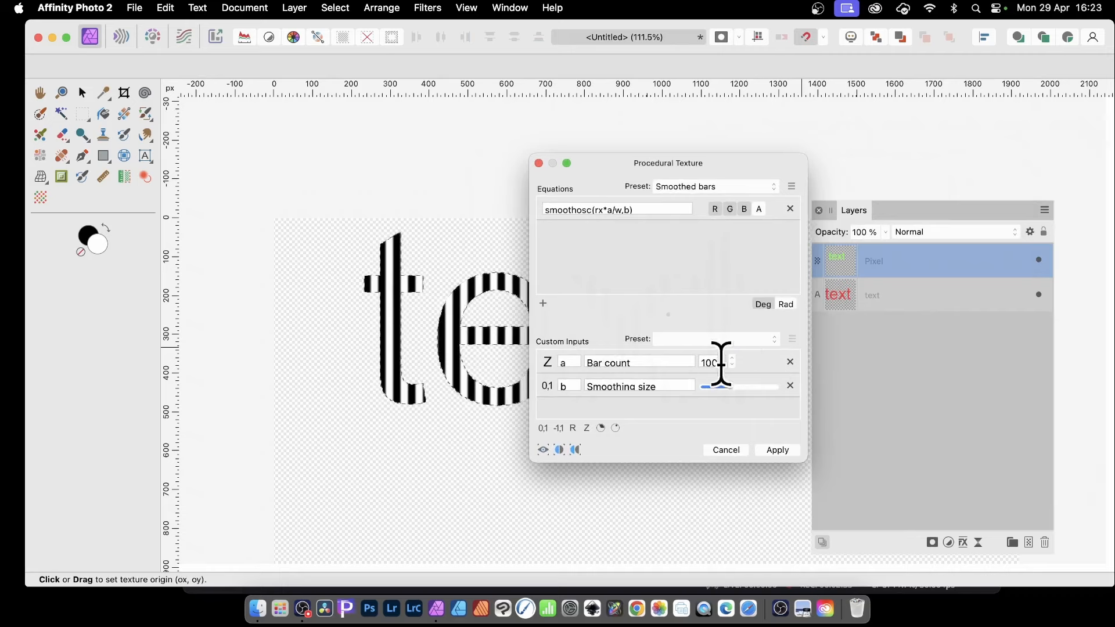
click(717, 363)
text(200)
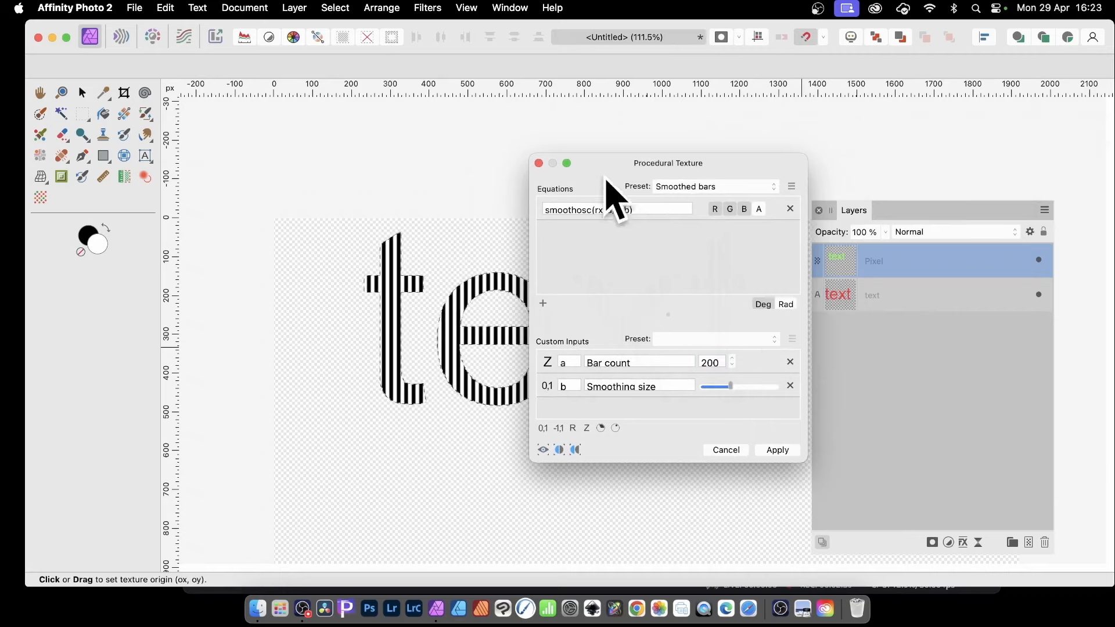
drag(604, 165, 511, 163)
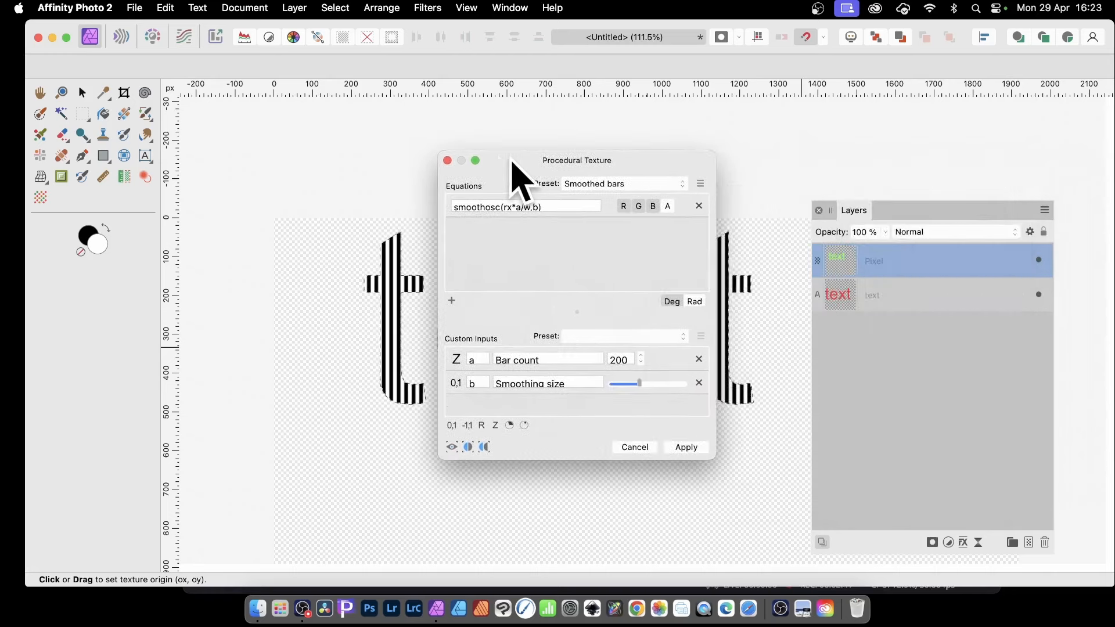
drag(640, 384, 612, 384)
drag(534, 172, 691, 156)
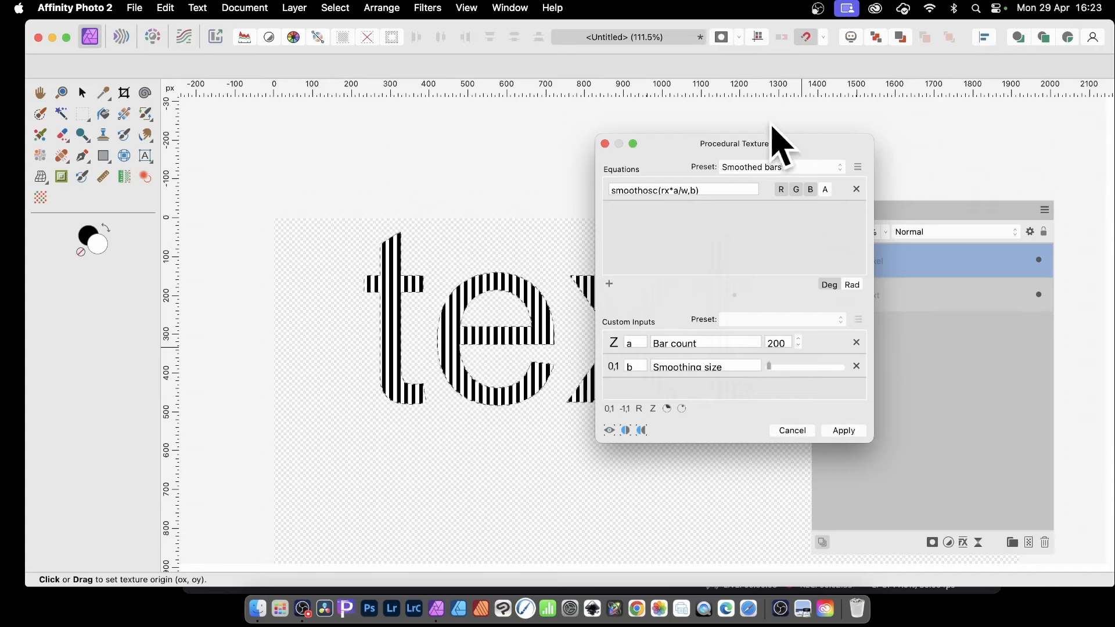
Limit the bar equation to the alpha channel by disabling red, green and blue, and apply the filter.
click(769, 126)
drag(771, 152, 827, 145)
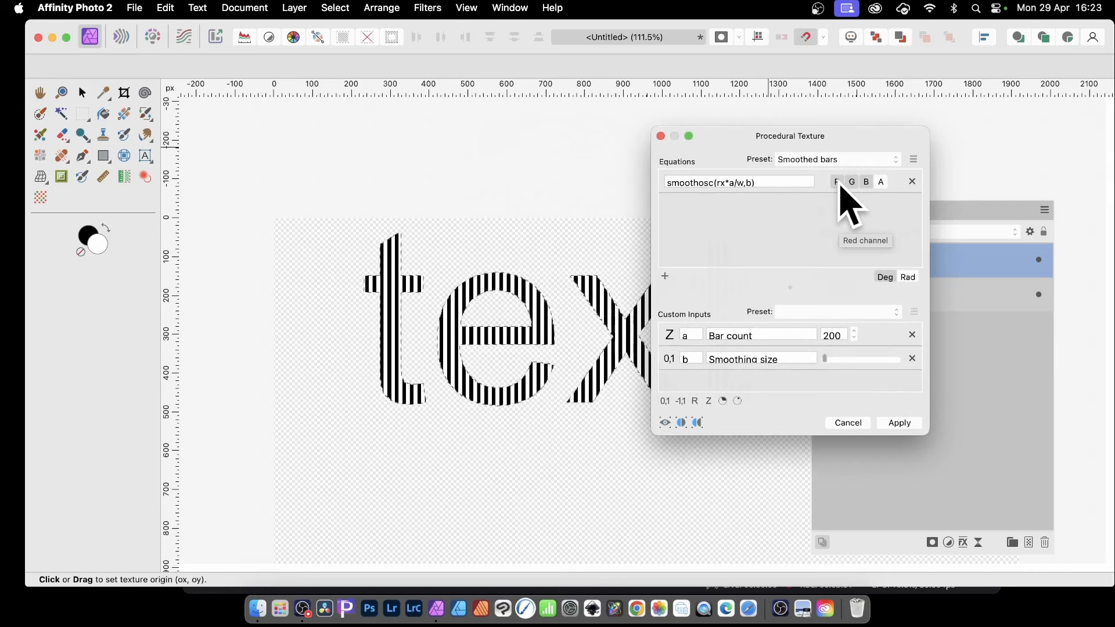
click(839, 184)
click(852, 183)
click(867, 183)
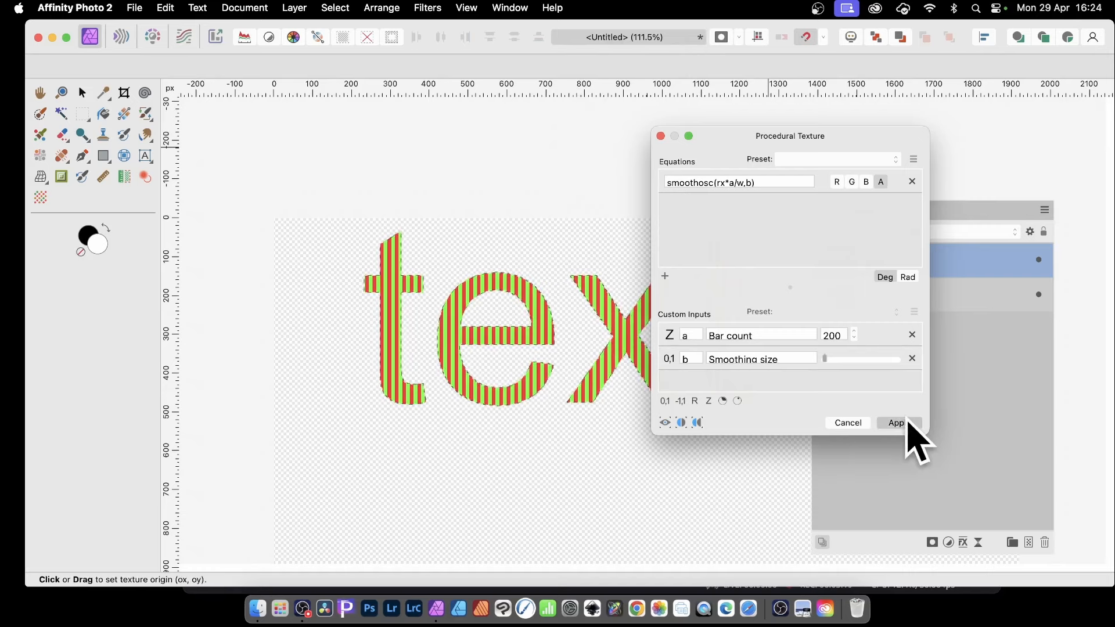
click(897, 423)
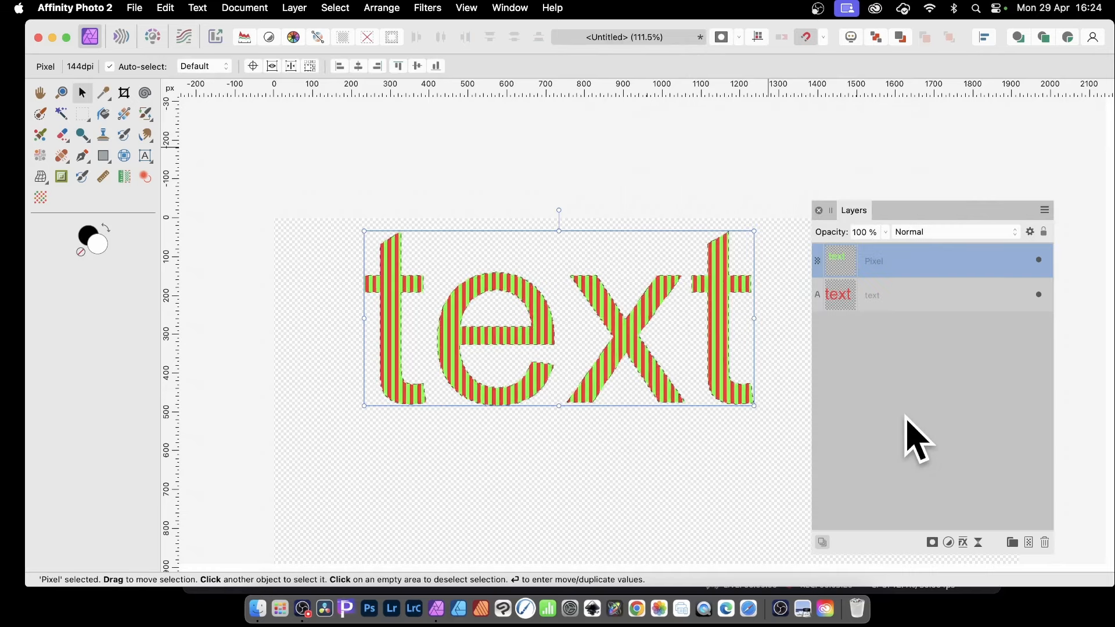
Start the Procedural Texture filter on the red text layer and load the Smoothed bars preset.
click(849, 295)
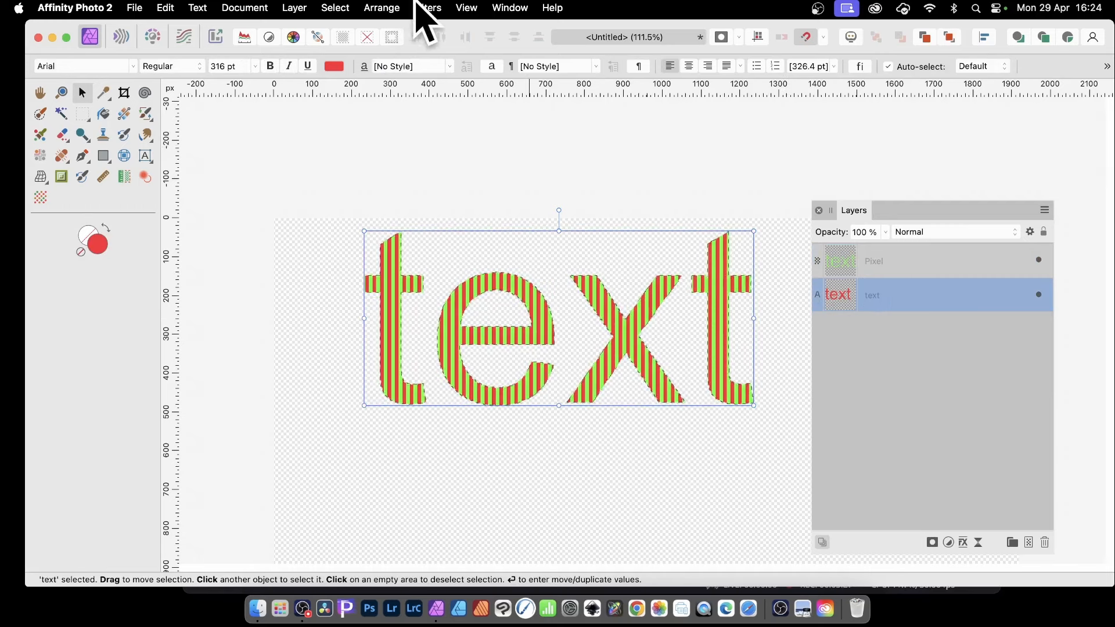
click(433, 5)
mouse_move(538, 135)
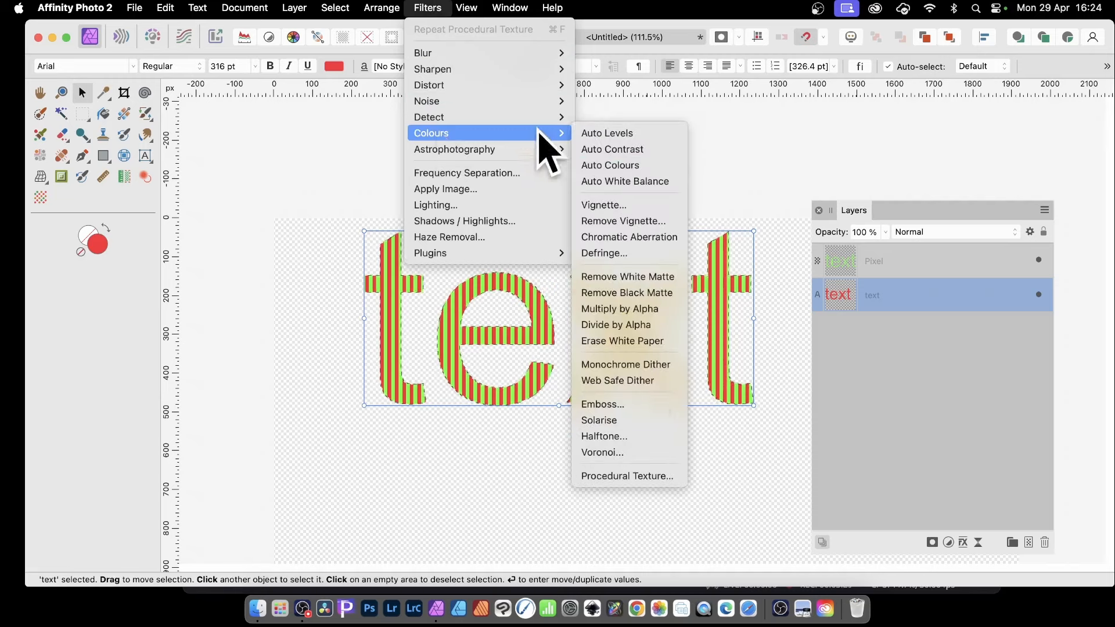
click(658, 477)
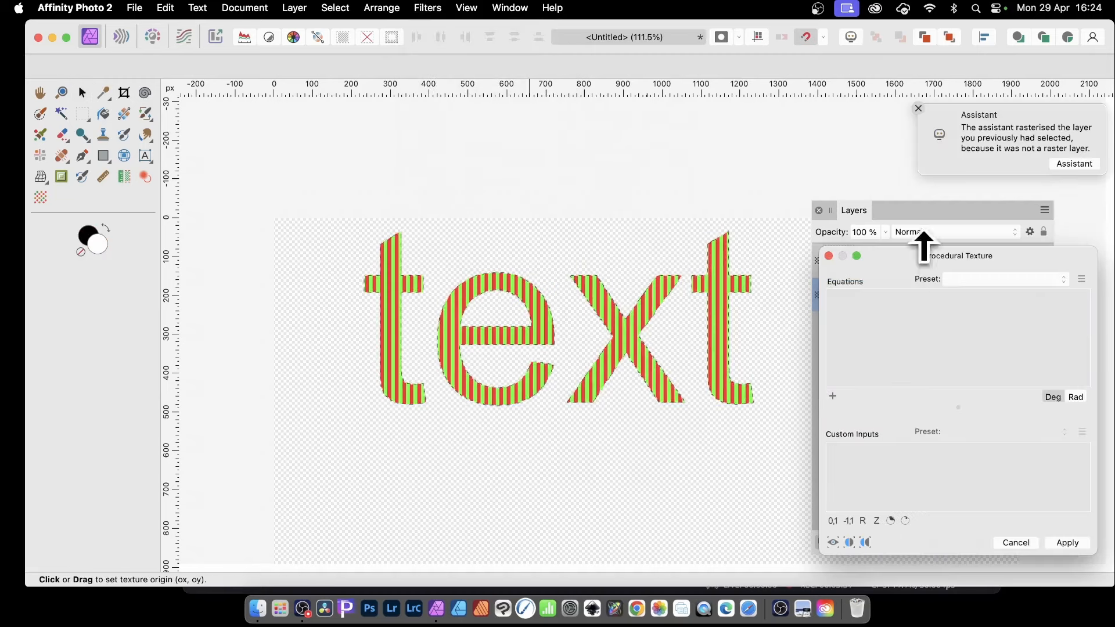
drag(933, 252, 554, 96)
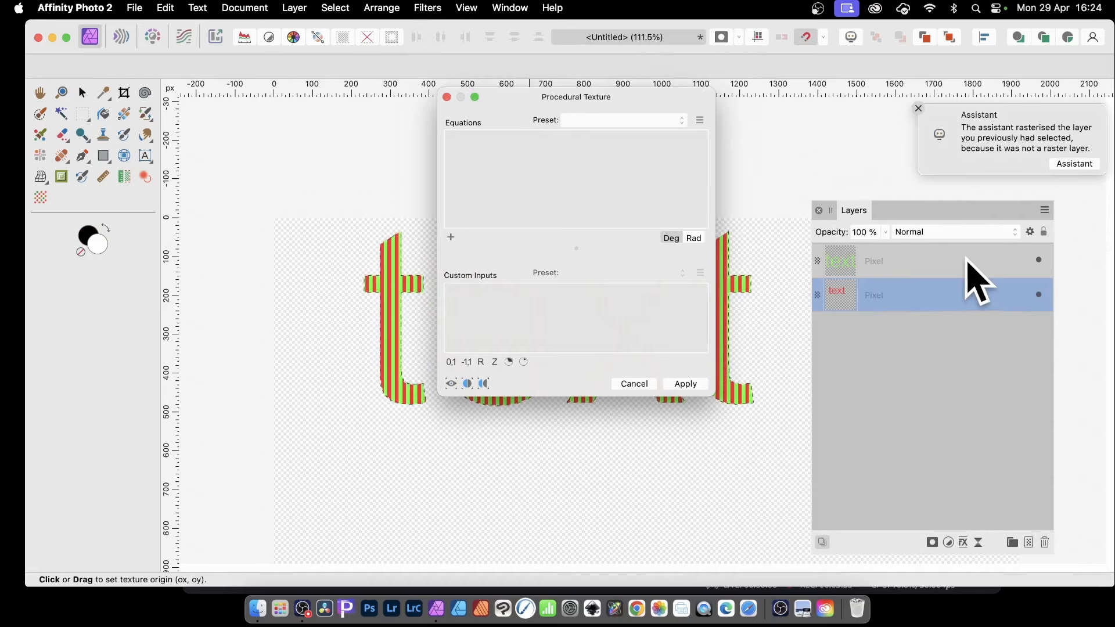
click(649, 120)
scroll(696, 348, down, 5)
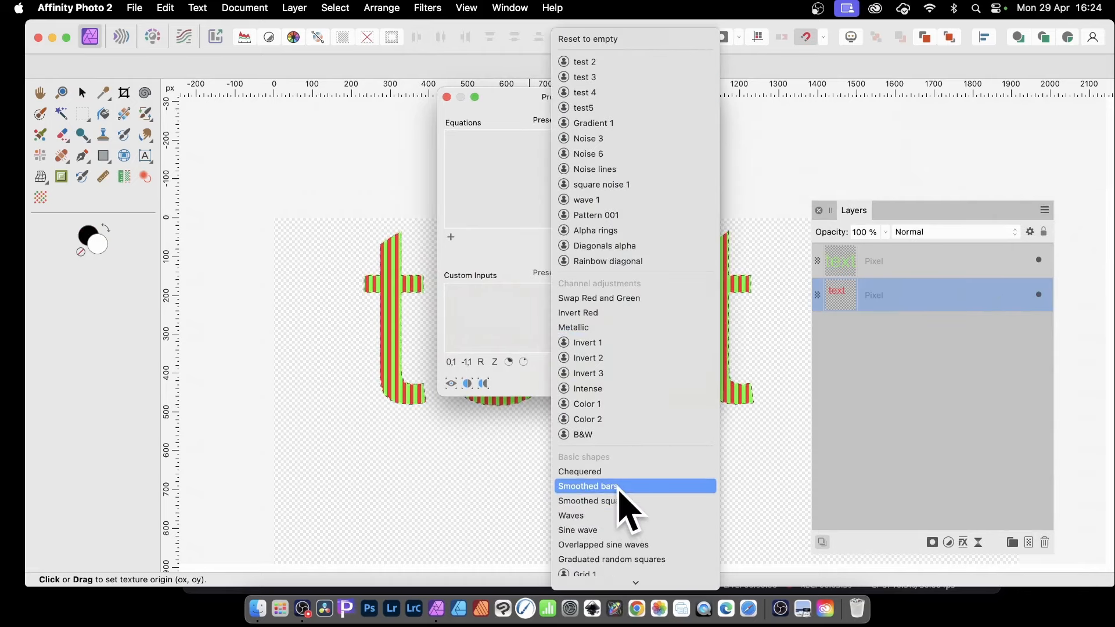
click(620, 488)
drag(563, 95, 687, 131)
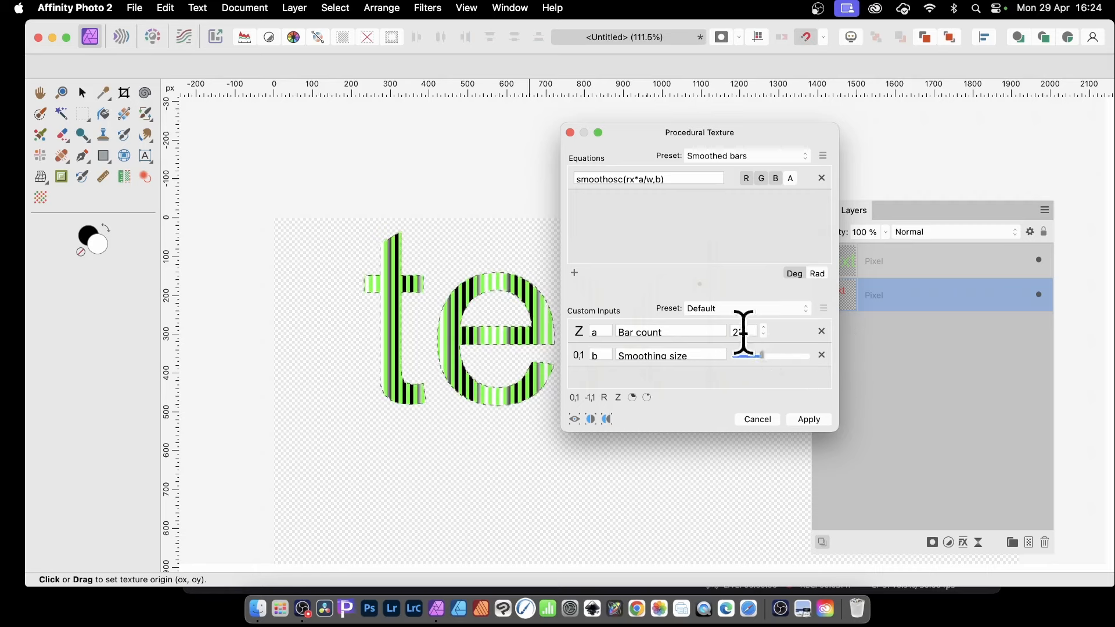
Set the red layer's Bar count to 200 and its Smoothing size to the minimum.
click(745, 331)
text(200)
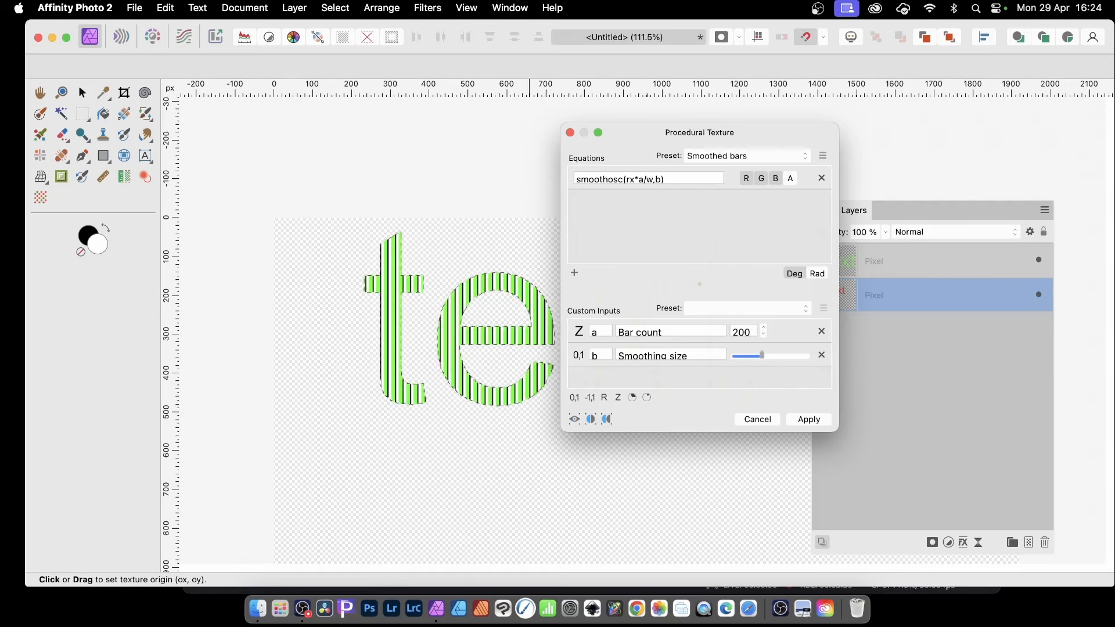
drag(759, 356, 725, 359)
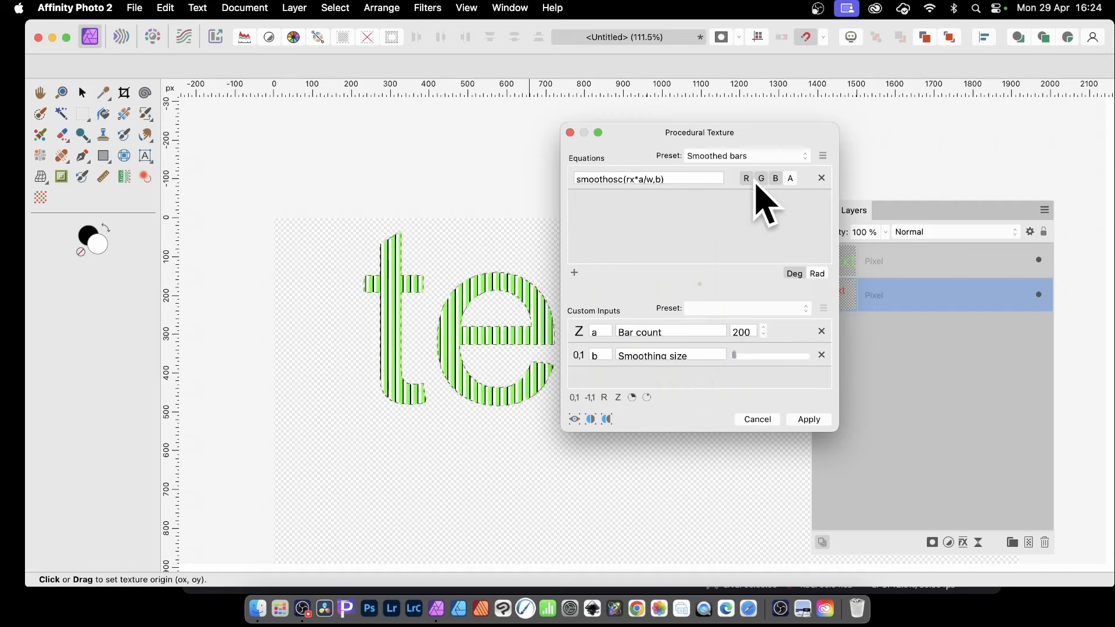
Make the red layer's bar equation affect only the alpha channel, with red, green and blue disabled.
click(747, 180)
click(760, 180)
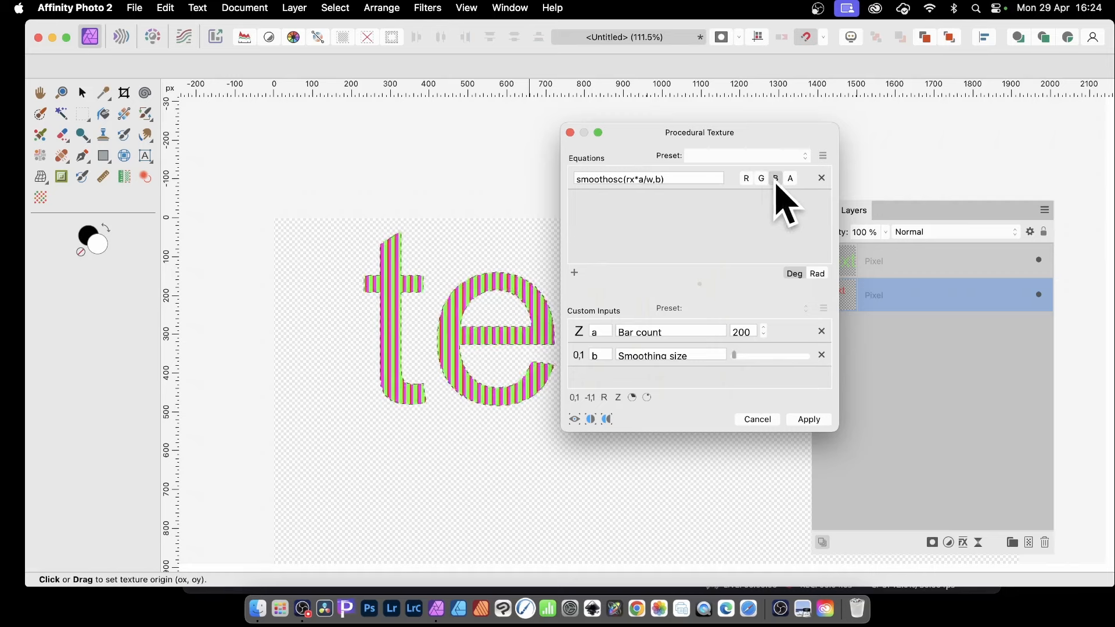
click(776, 183)
click(790, 179)
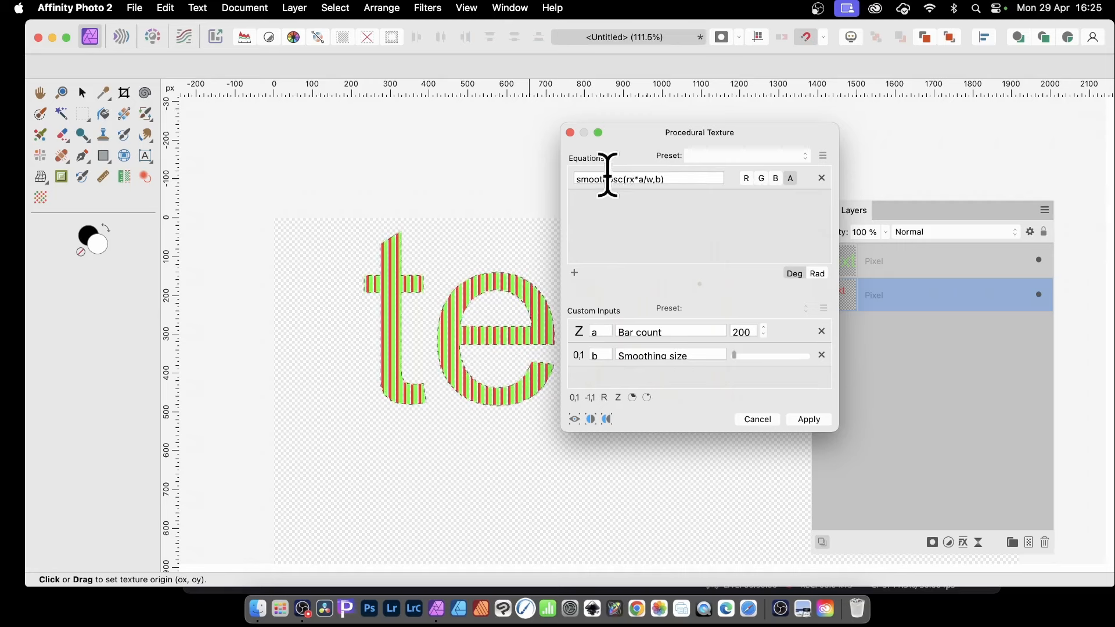
Change the red layer's equation to smoothosc(ry*a/w,b) so its bars run horizontally.
click(635, 179)
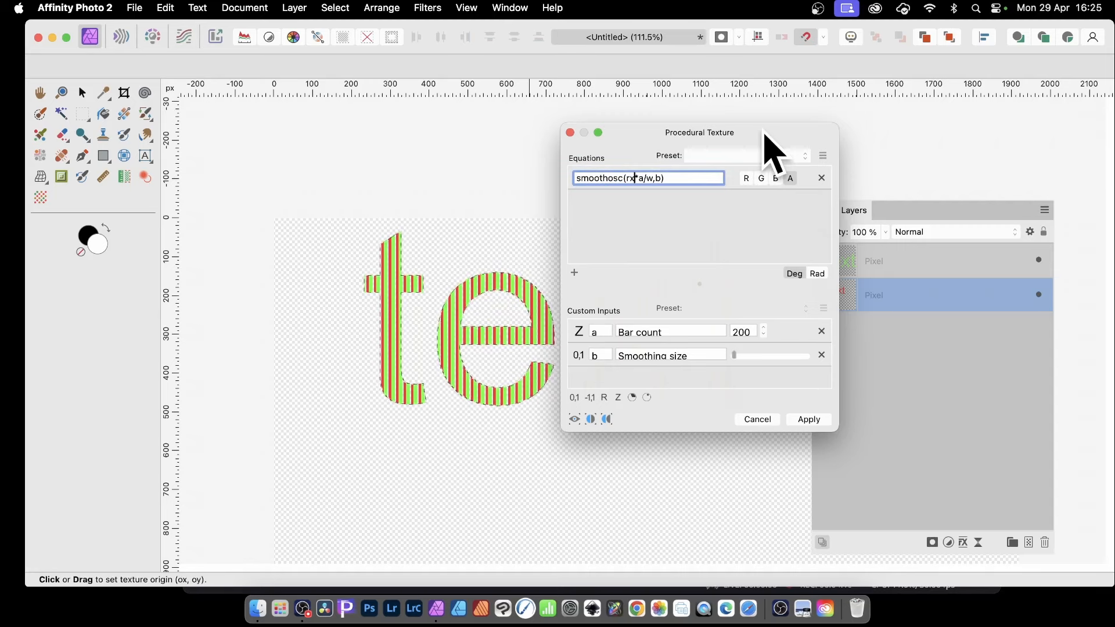
key(BackSpace)
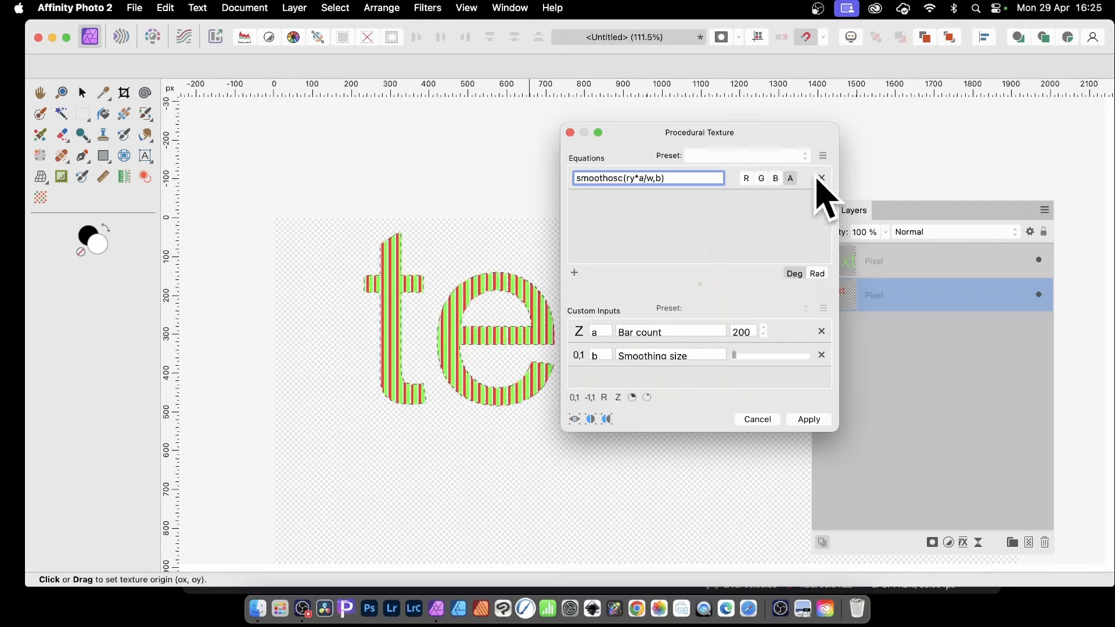
key(Return)
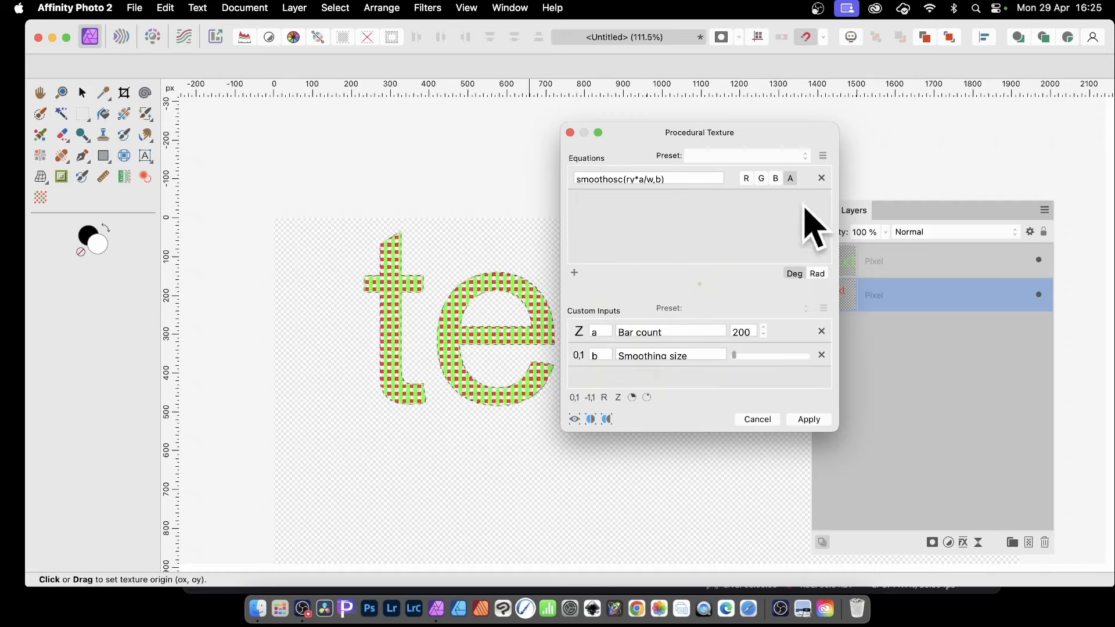
Apply the Procedural Texture filter with the equation smoothosc(ry*a/w,b) to the red text layer.
click(633, 179)
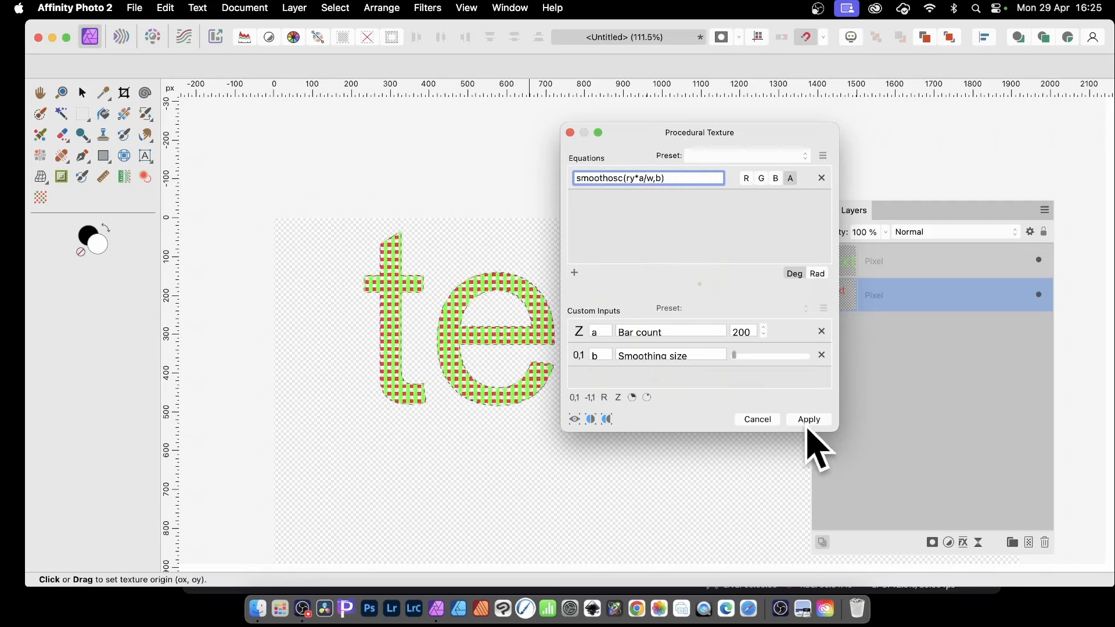
click(810, 420)
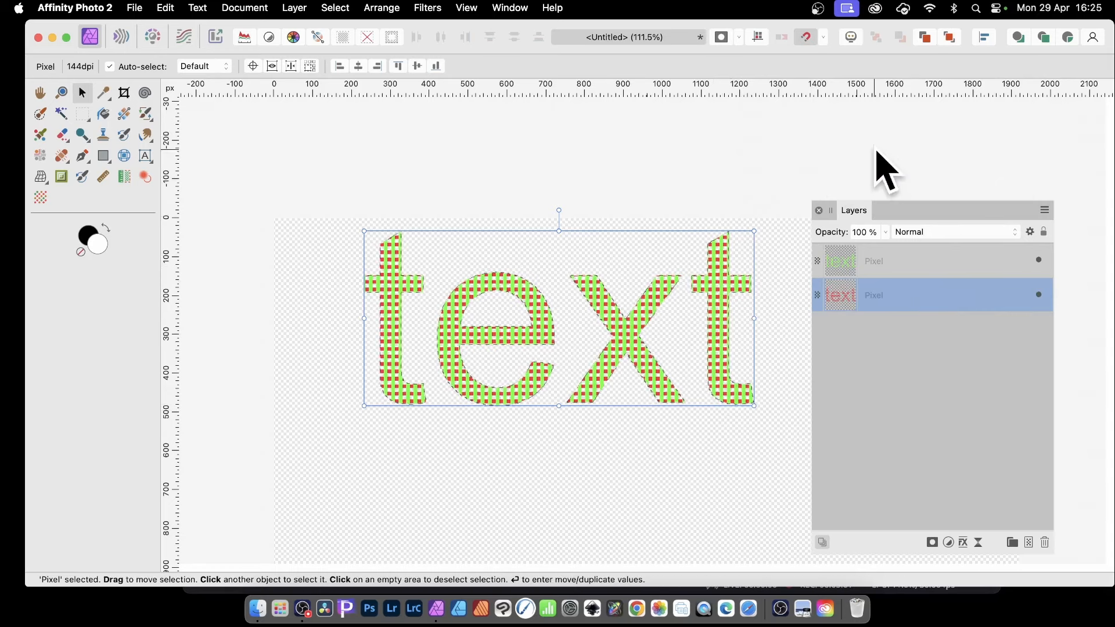
click(336, 8)
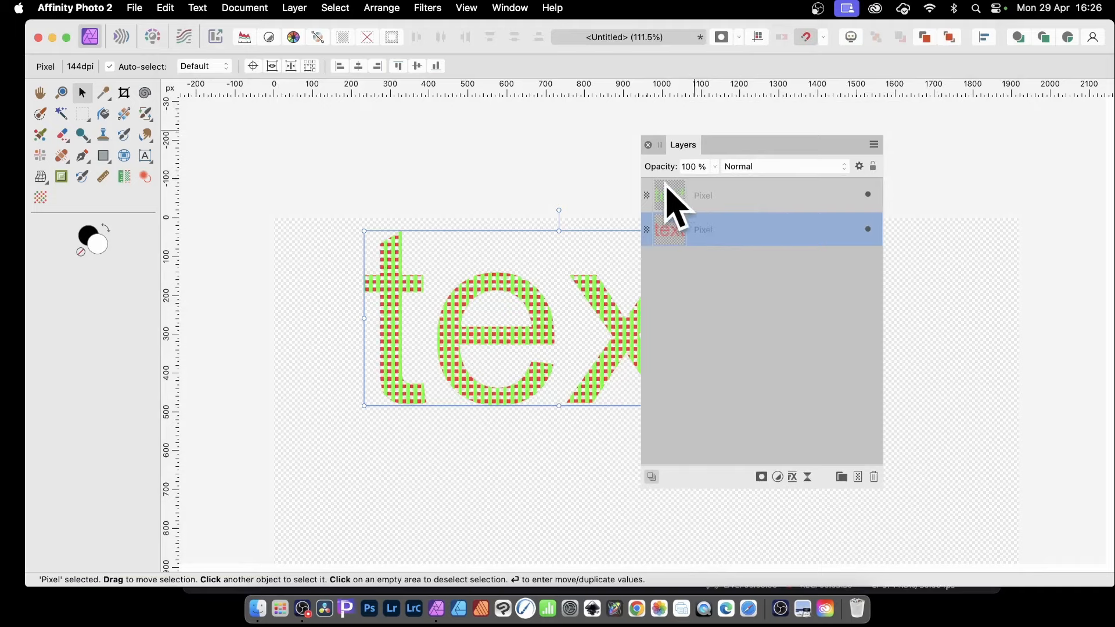
Add an Outer Shadow to the green text layer with 27% opacity, 23 px radius, 28.1 px offset and 26% intensity.
click(695, 204)
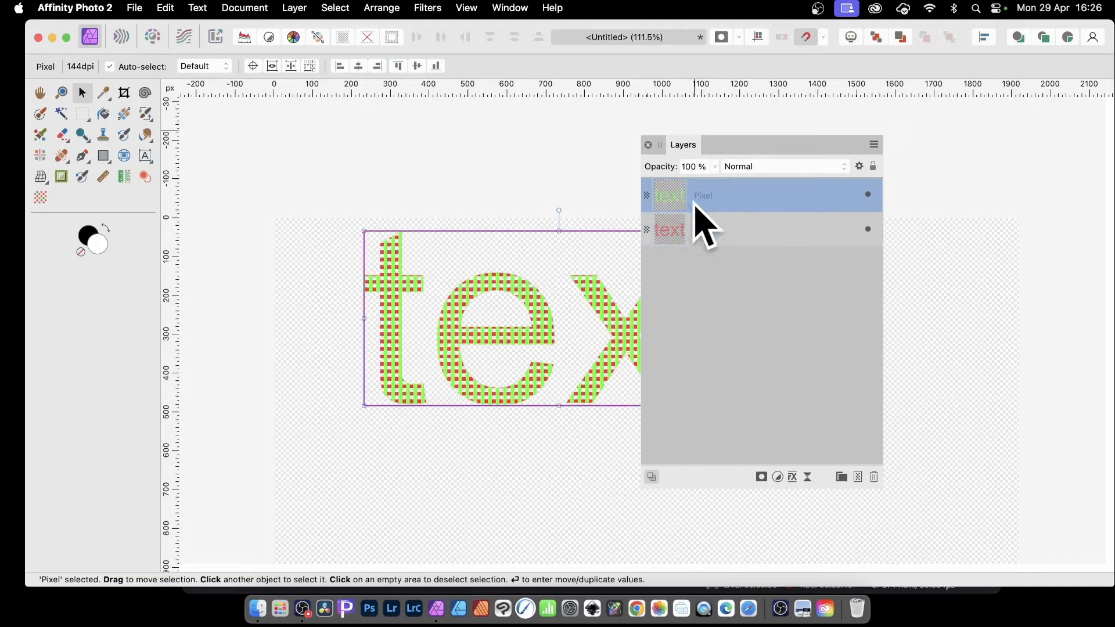
click(793, 478)
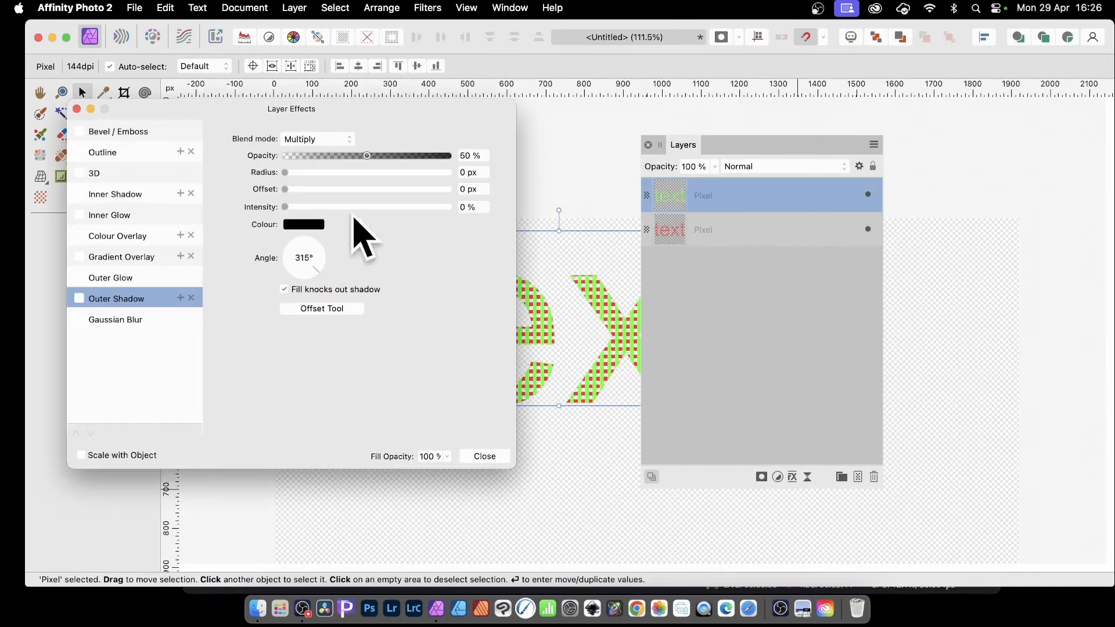
click(80, 299)
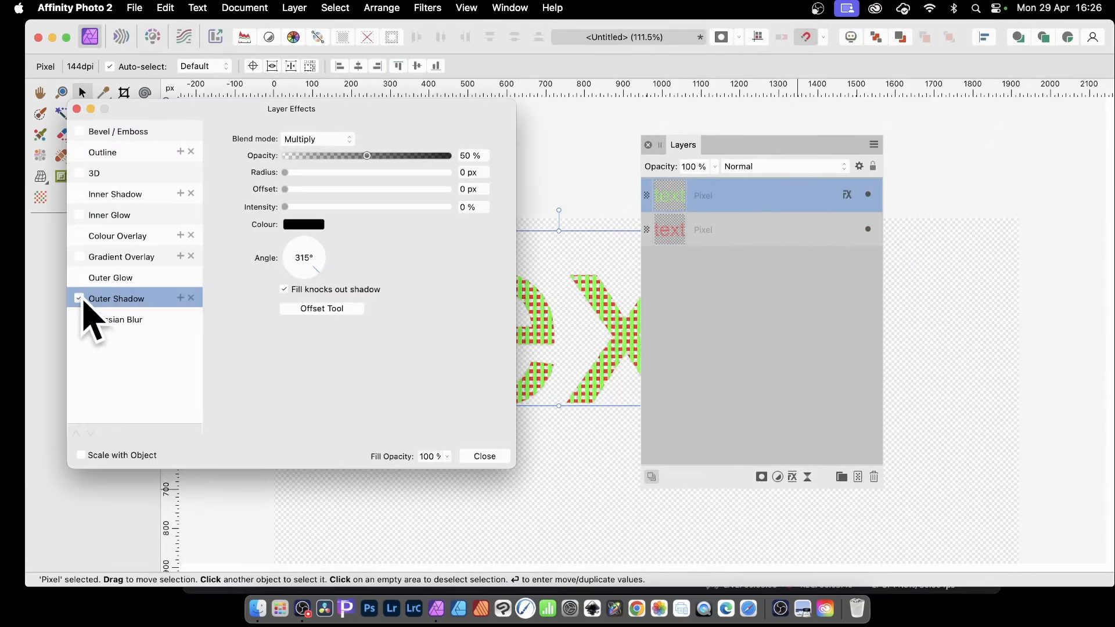
drag(317, 173, 328, 207)
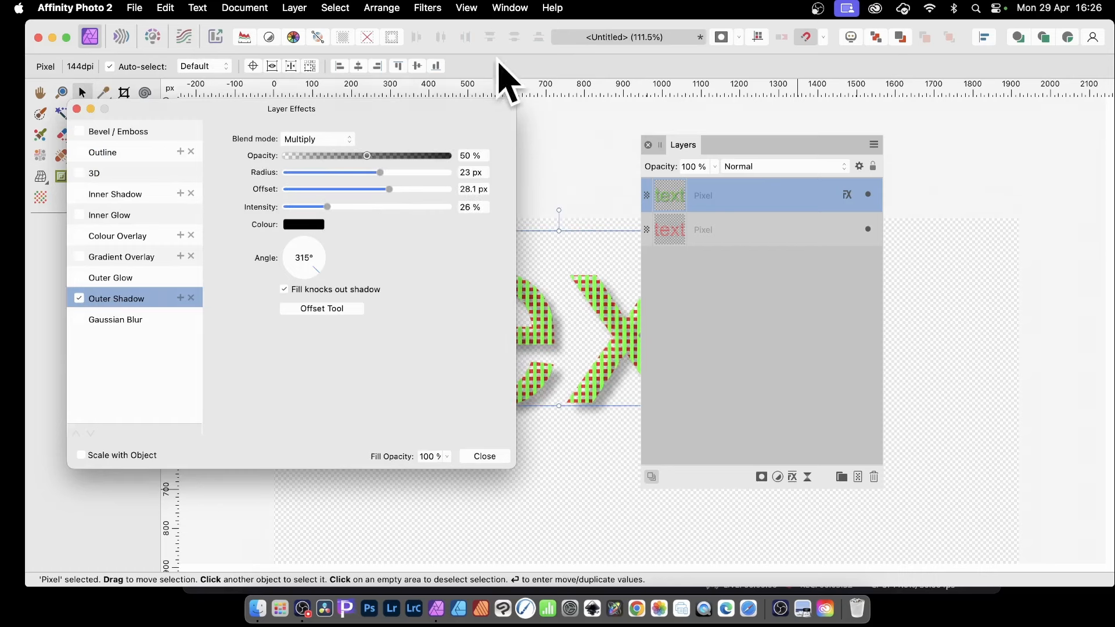
drag(367, 155, 330, 156)
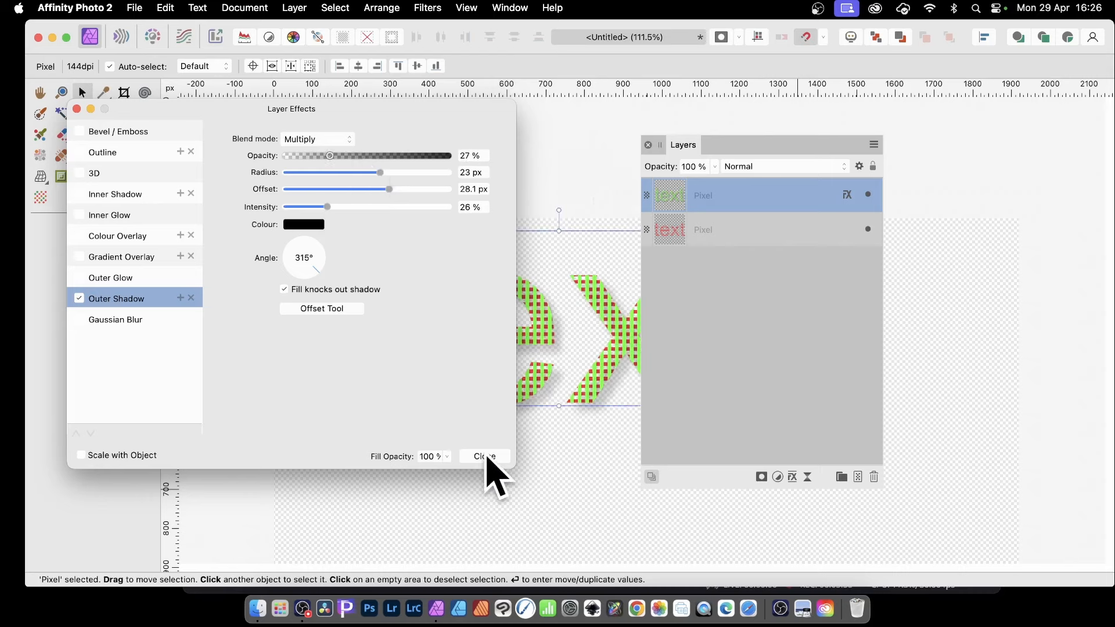
click(485, 457)
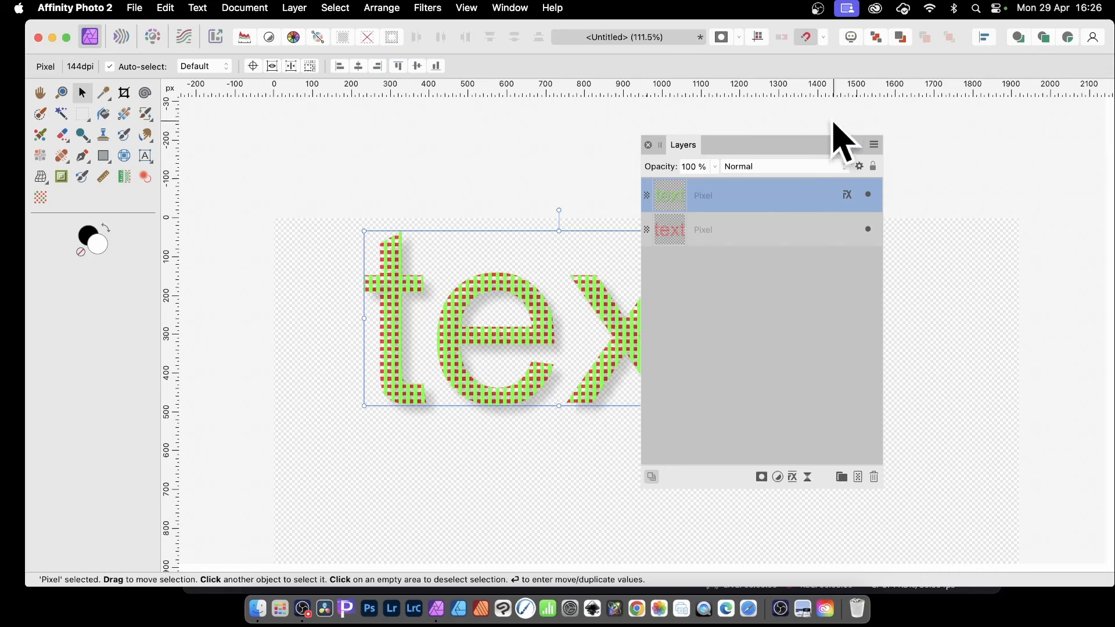
Add an Outer Shadow to the red text layer with 35% opacity, 9.7 px radius, 15.1 px offset and 54% intensity.
click(674, 232)
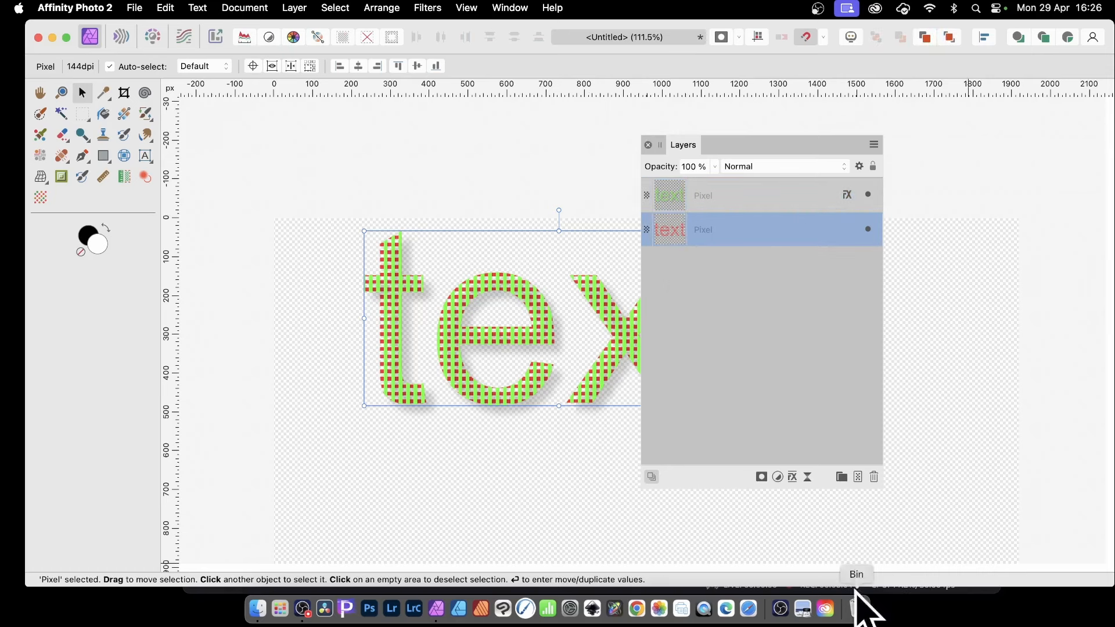
click(792, 478)
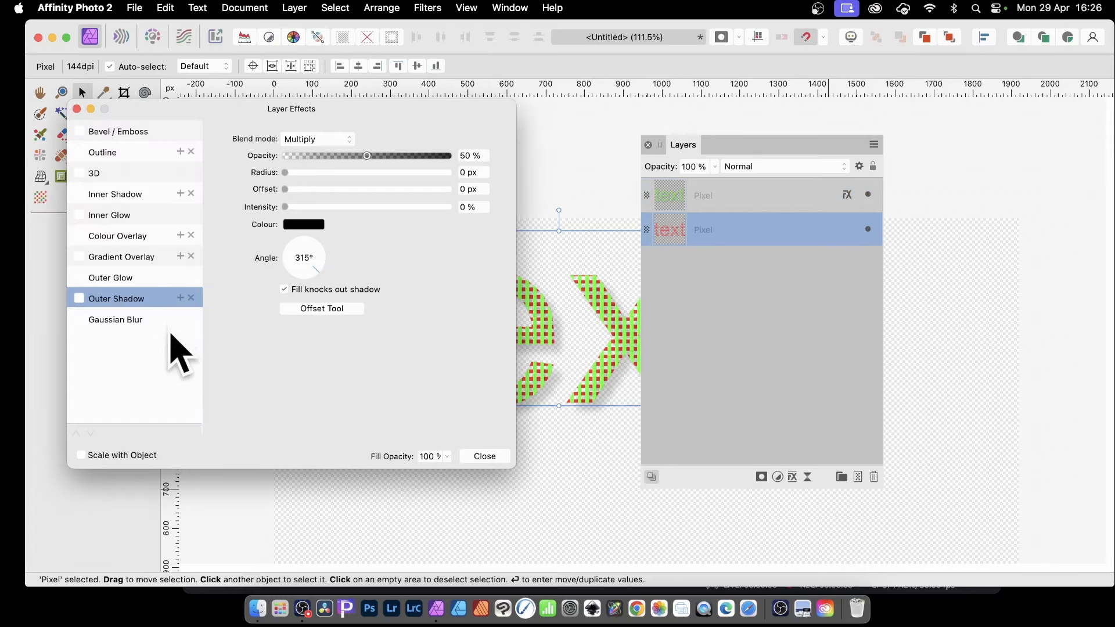
click(79, 299)
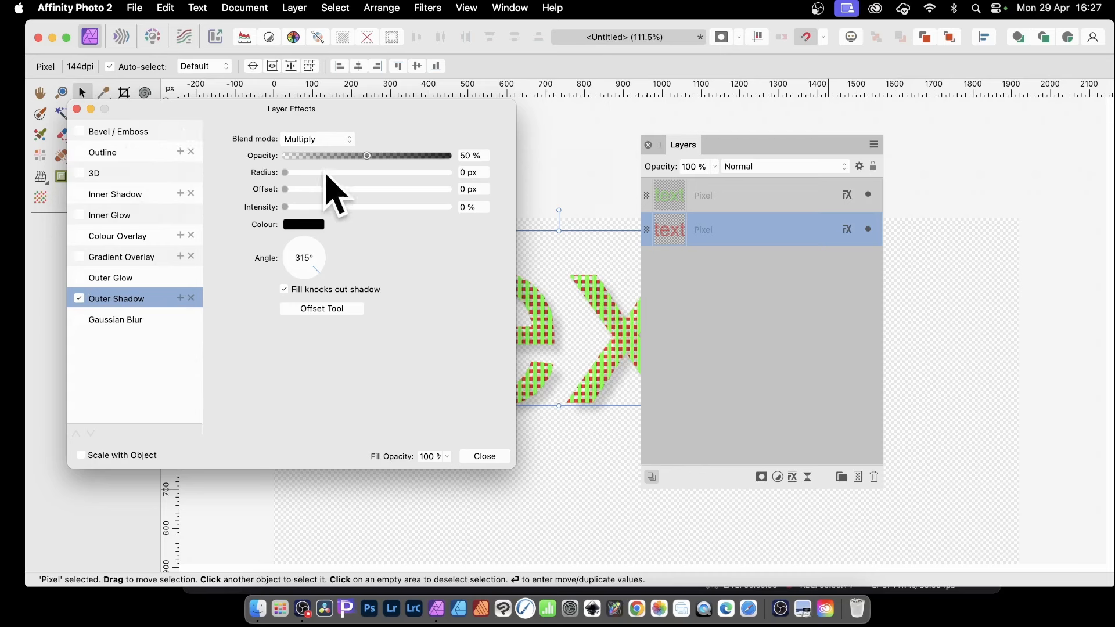
drag(326, 173, 375, 206)
drag(377, 156, 342, 156)
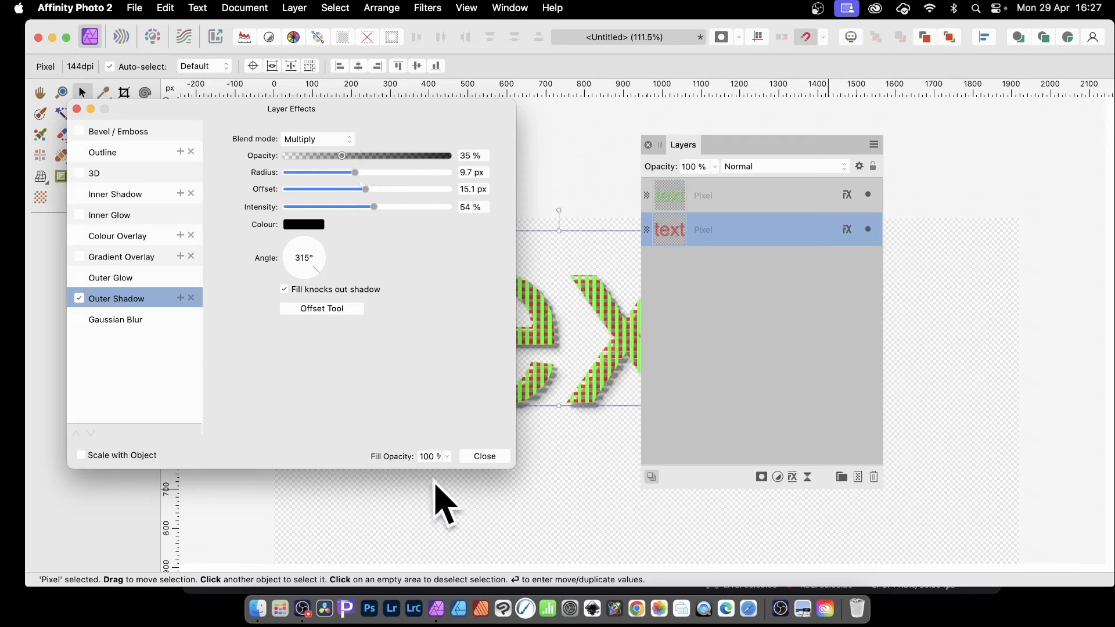
click(494, 457)
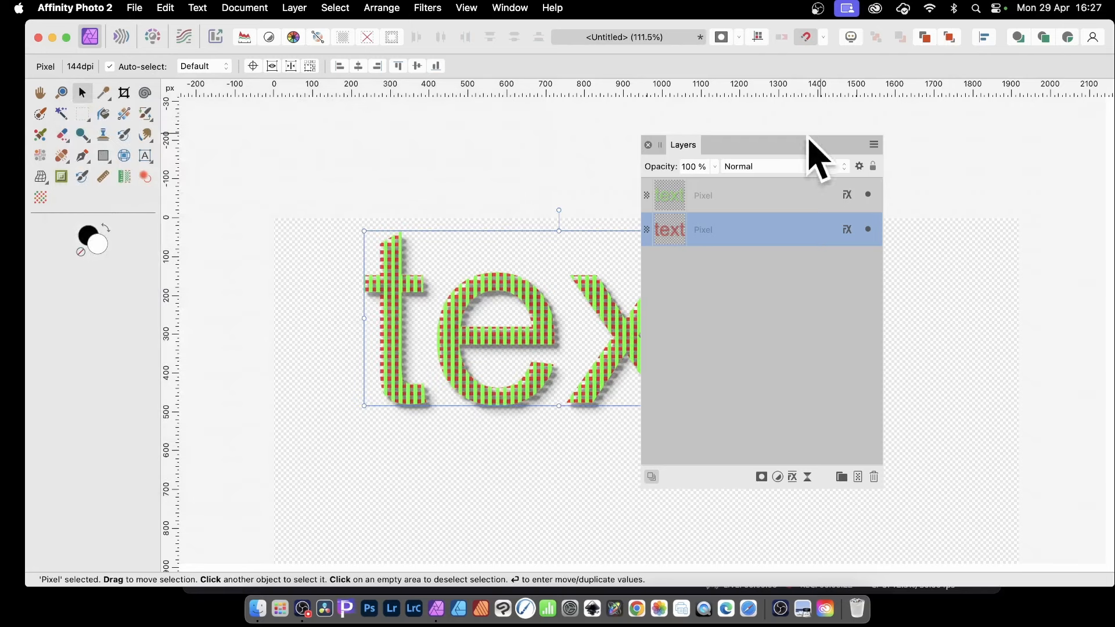
Group the green and red text layers and move the group about 150 px left and 25 px down on the canvas.
drag(727, 138, 861, 138)
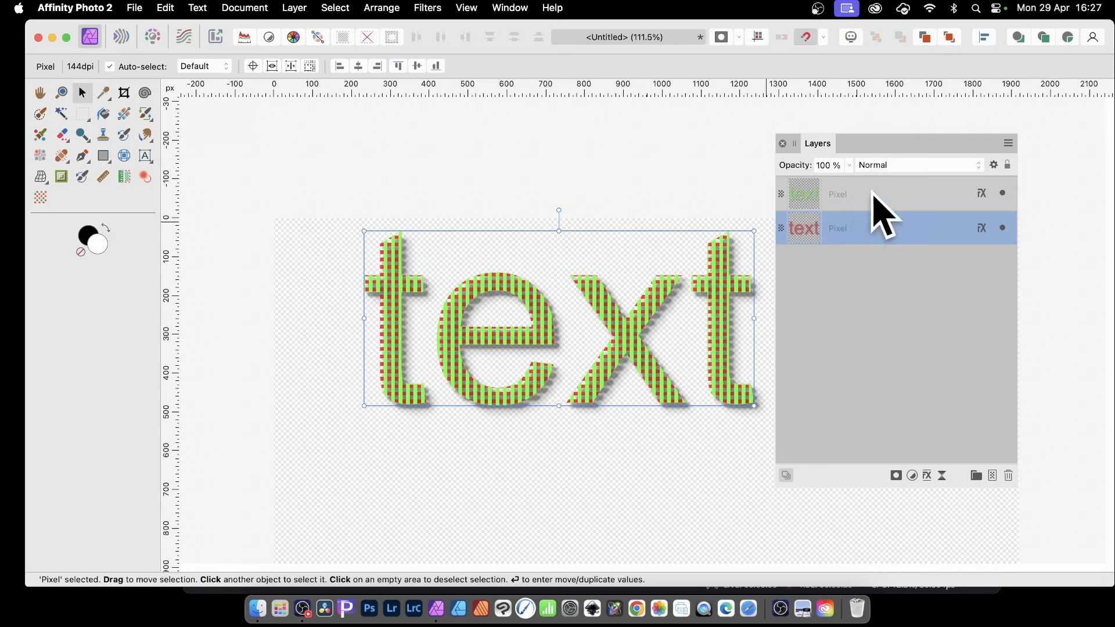
shift+click(846, 195)
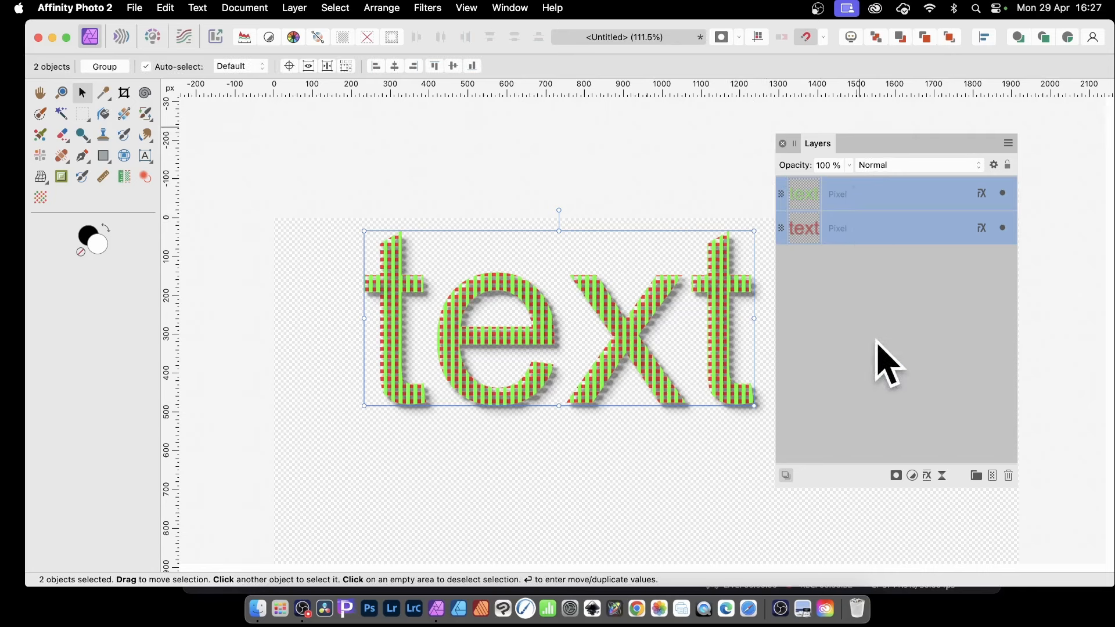
right_click(847, 199)
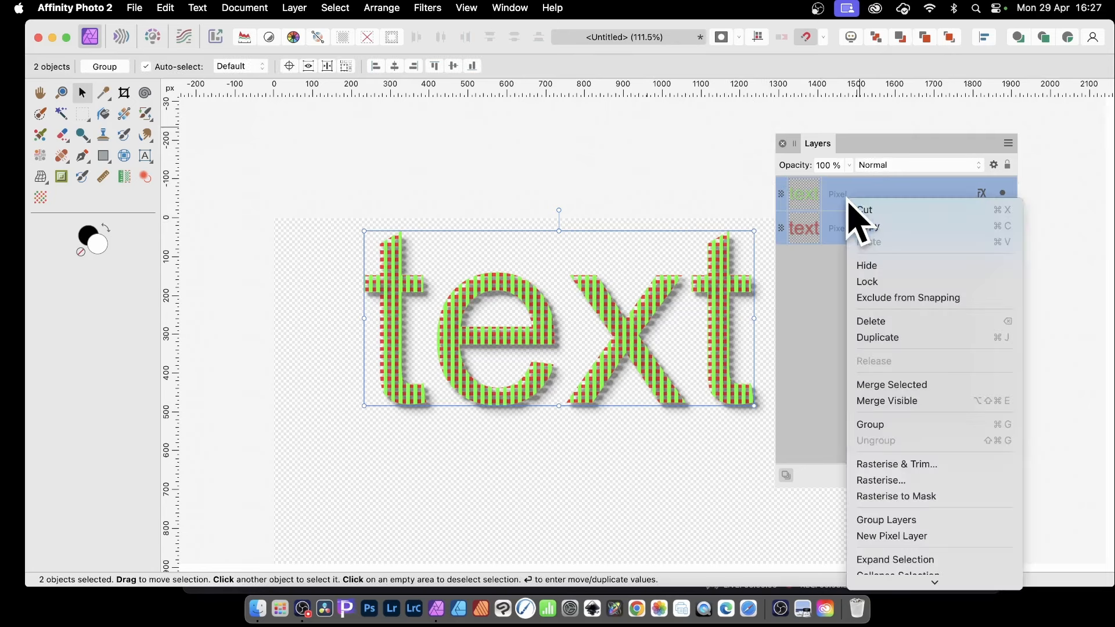
click(895, 428)
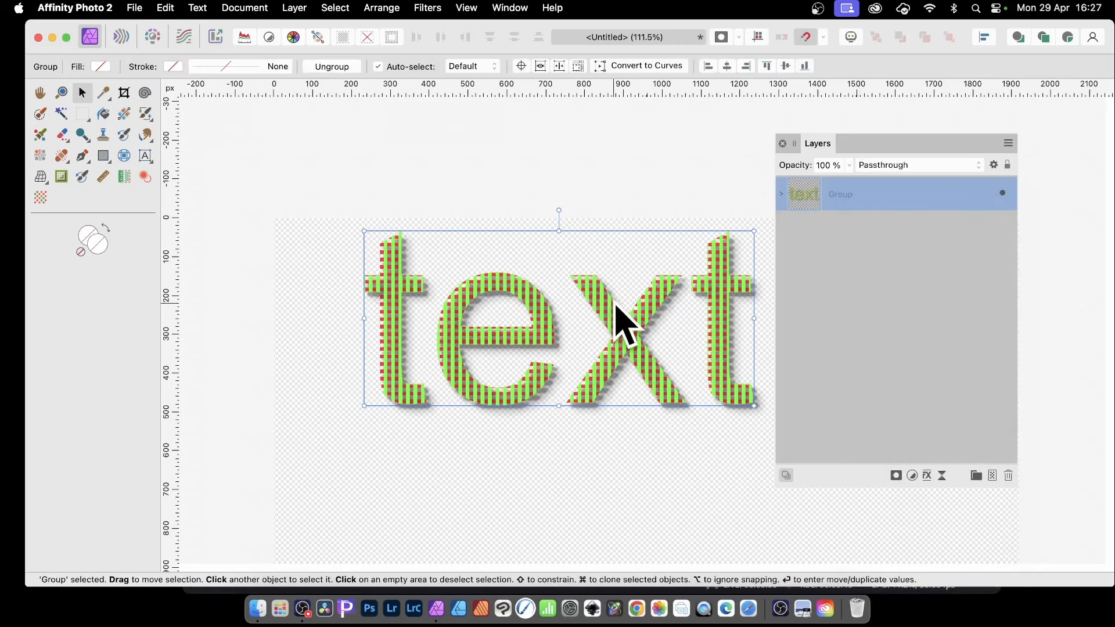
drag(622, 319, 563, 332)
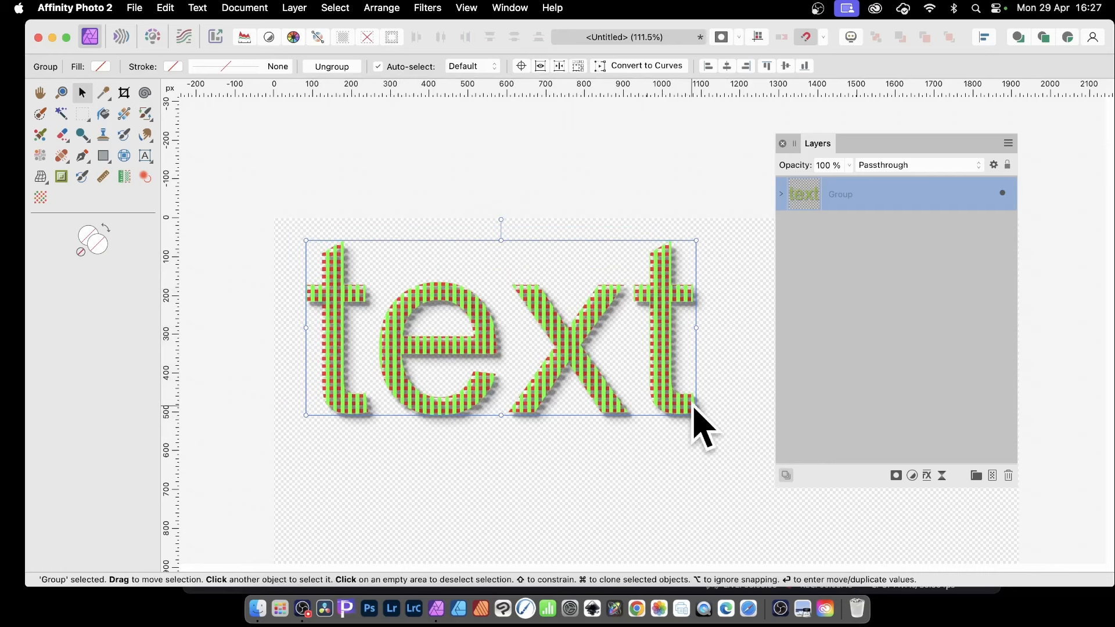
click(511, 8)
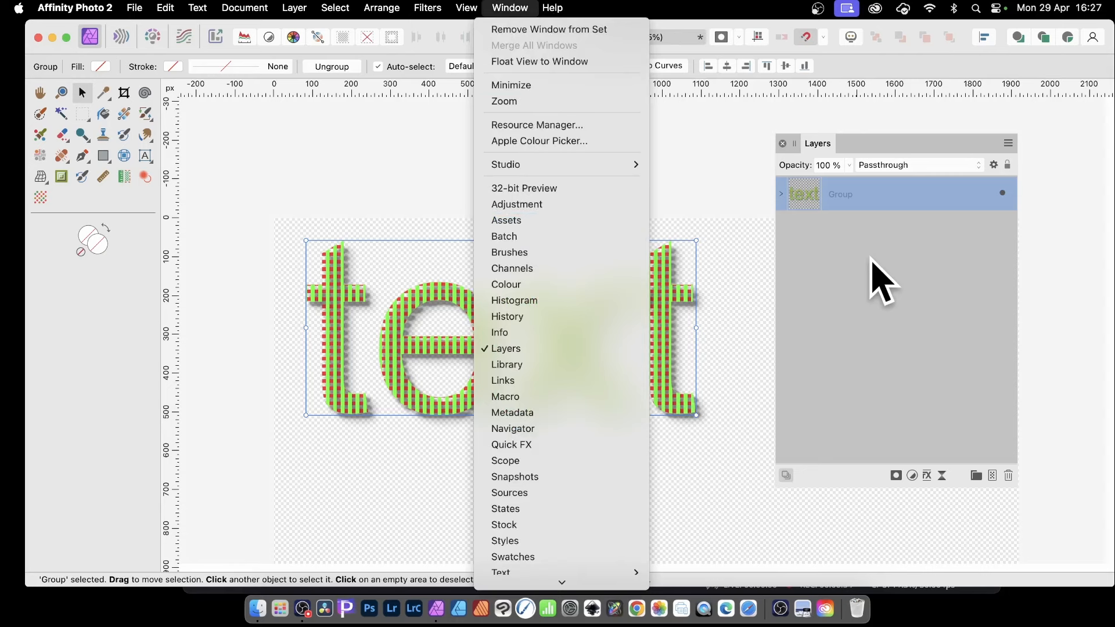
click(752, 259)
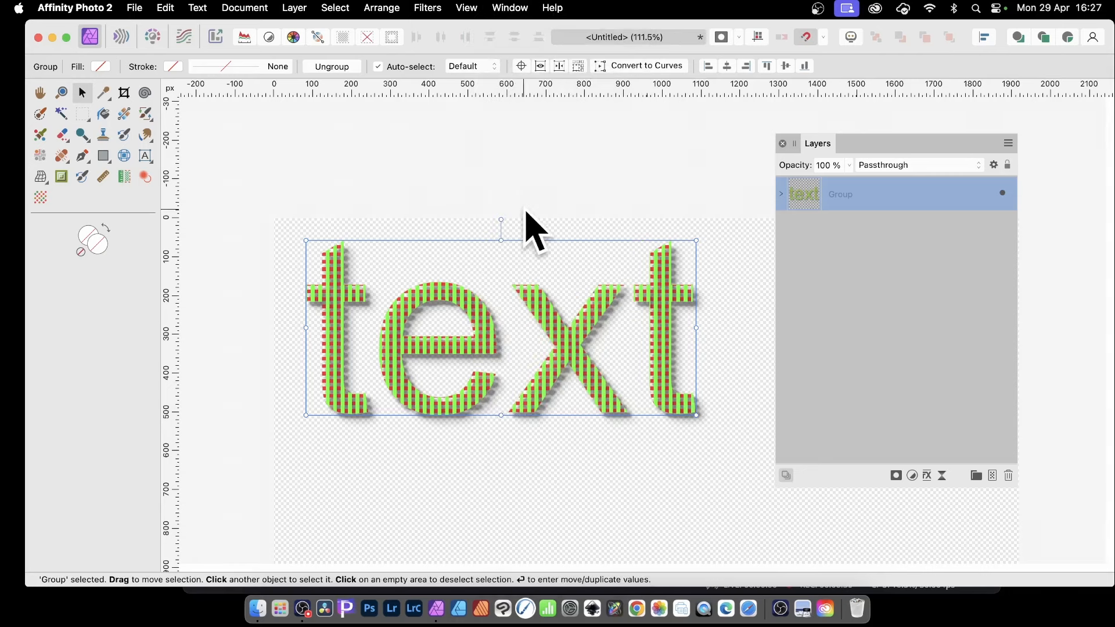